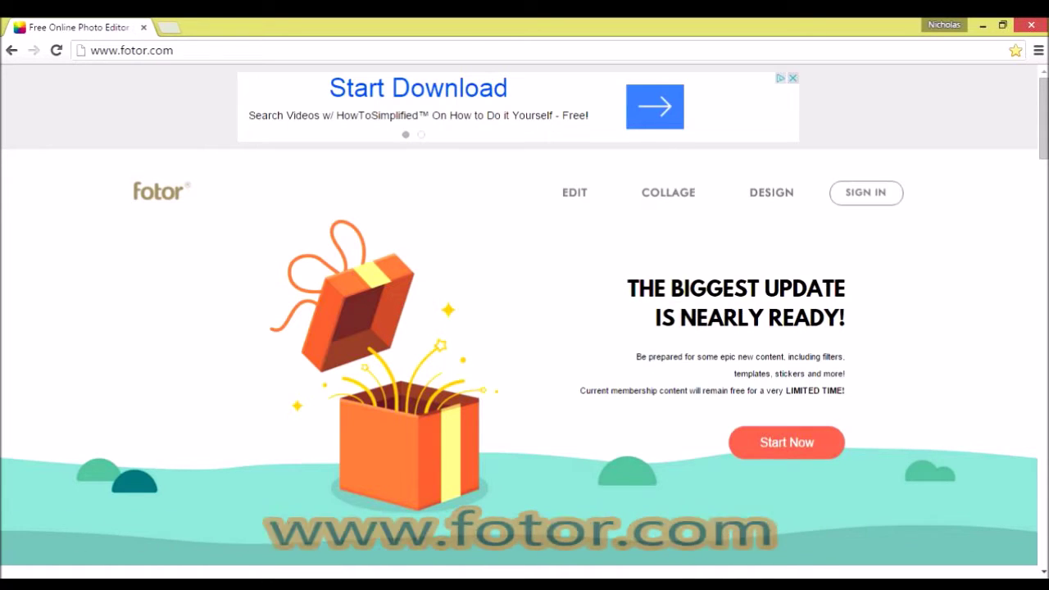
Start a new design in Fotor's online Design editor
click(787, 442)
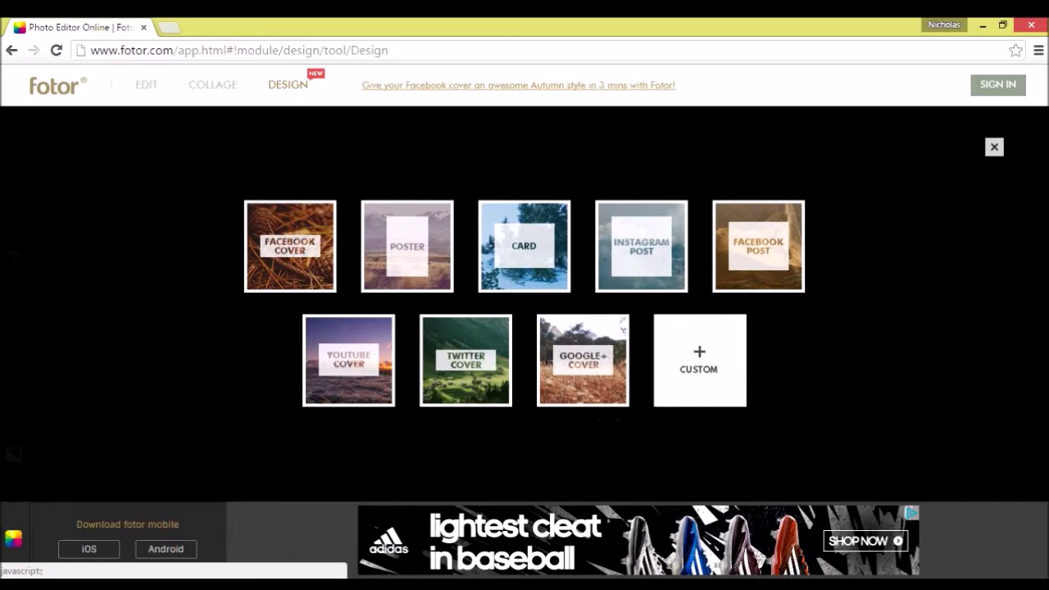
Create a blank 1280 x 720 custom-size canvas and bring up the image file picker
click(699, 360)
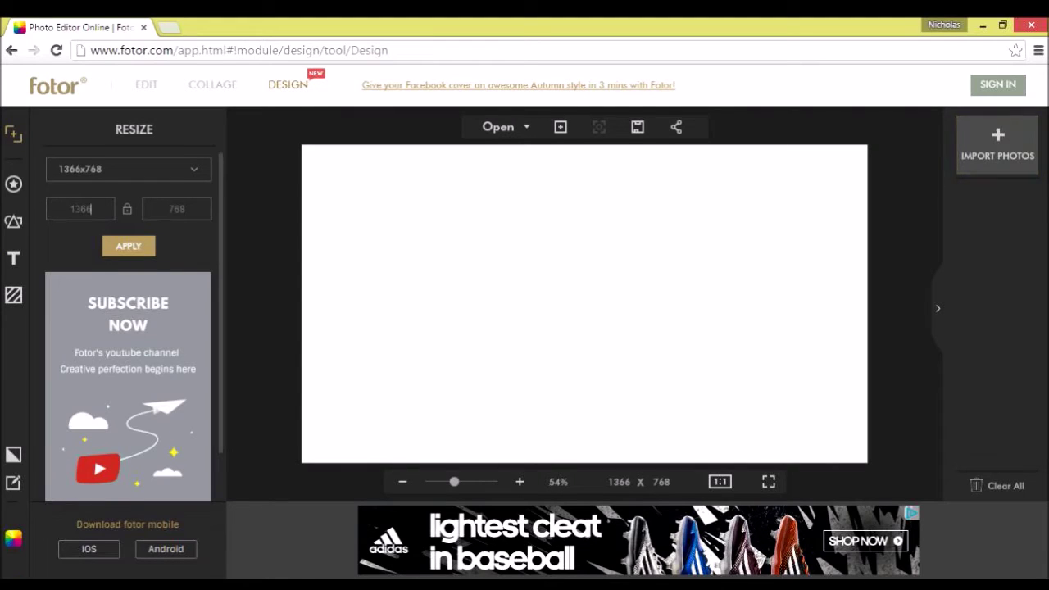
text(1)
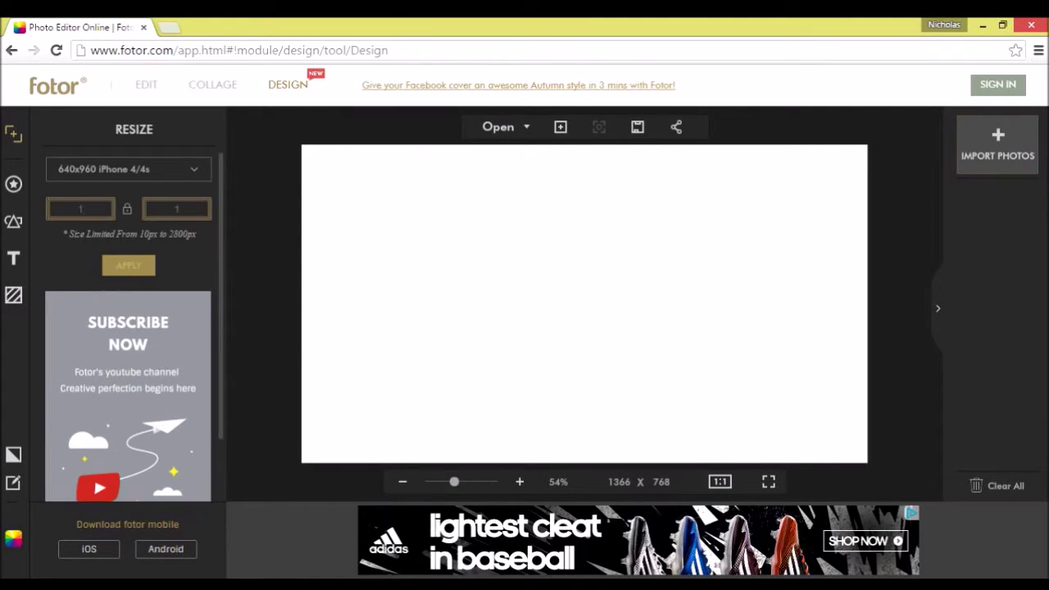
text(280)
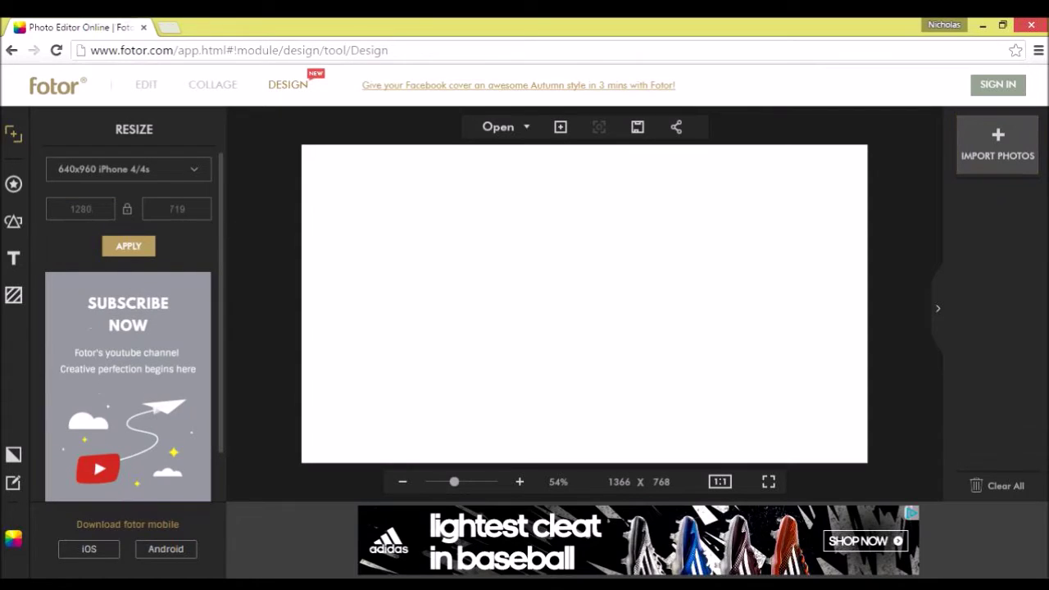
key(Tab)
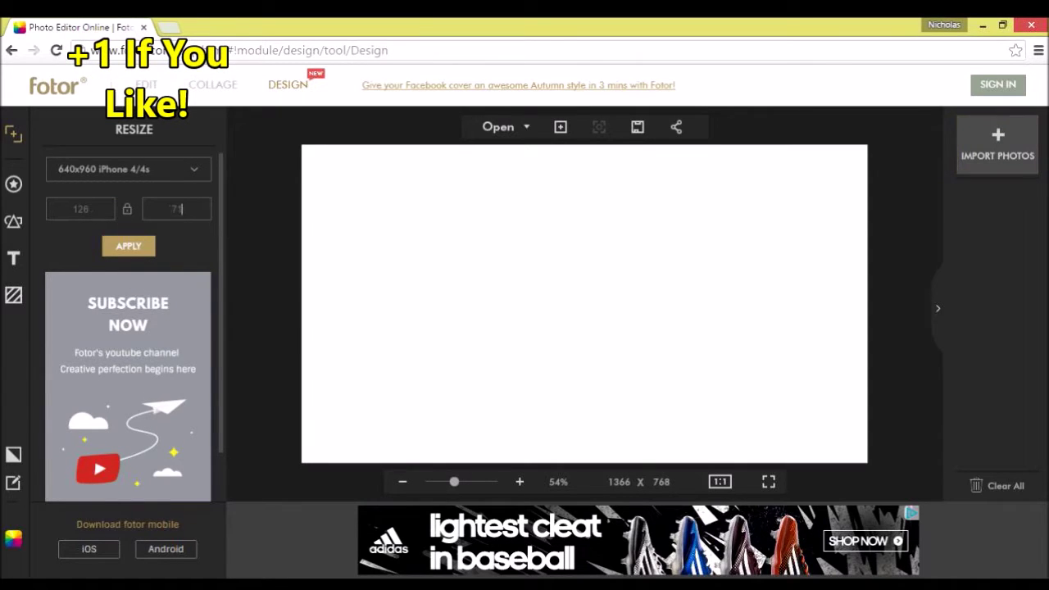
key(BackSpace)
text(20)
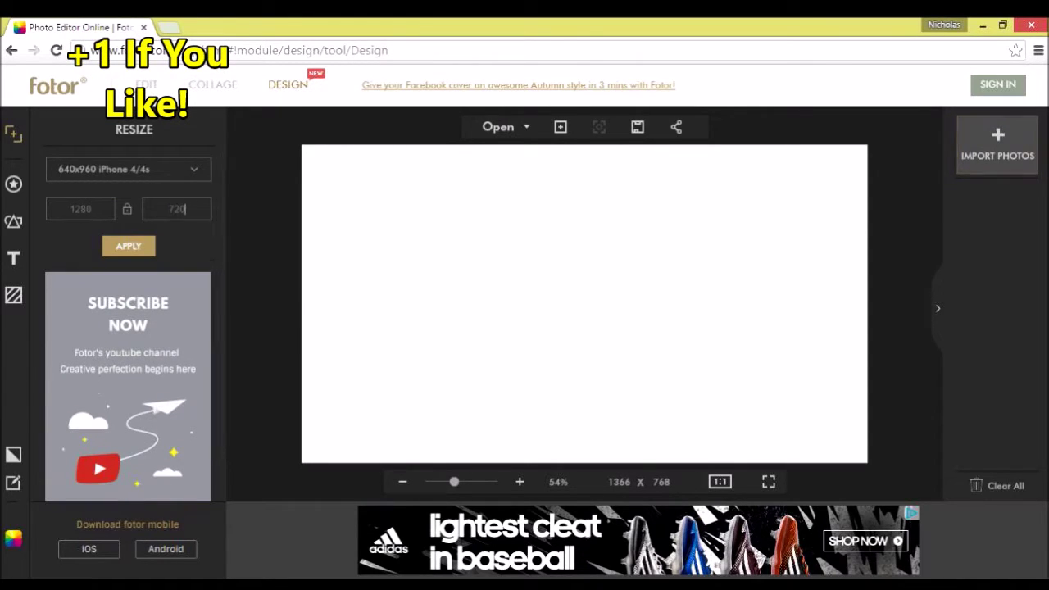
click(498, 126)
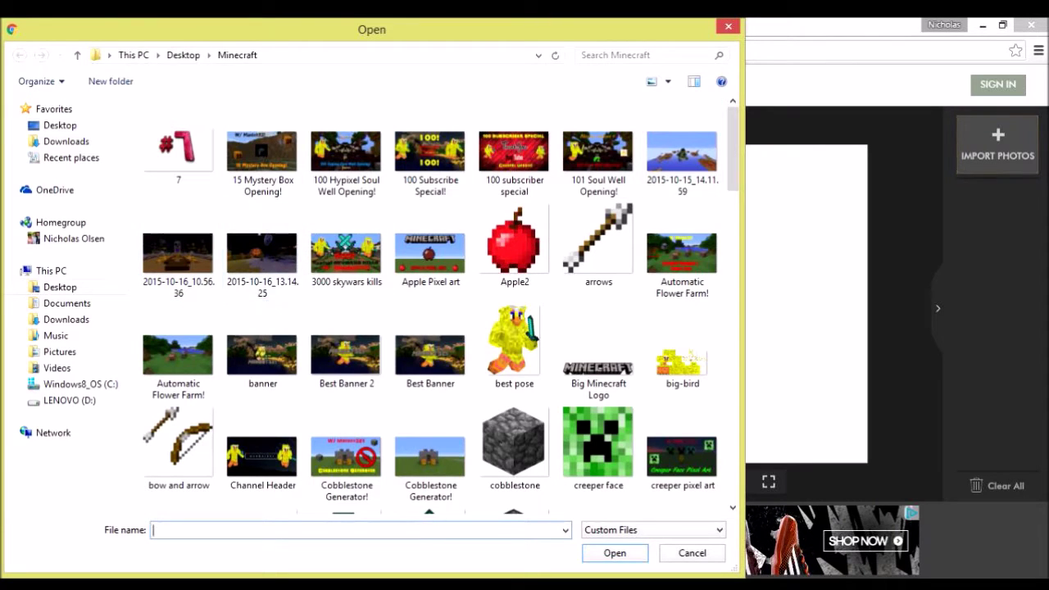
Import the Minecraft HD wallpaper from the Minecraft pictures folder
scroll(680, 164, down, 2)
scroll(681, 164, down, 2)
scroll(574, 168, down, 2)
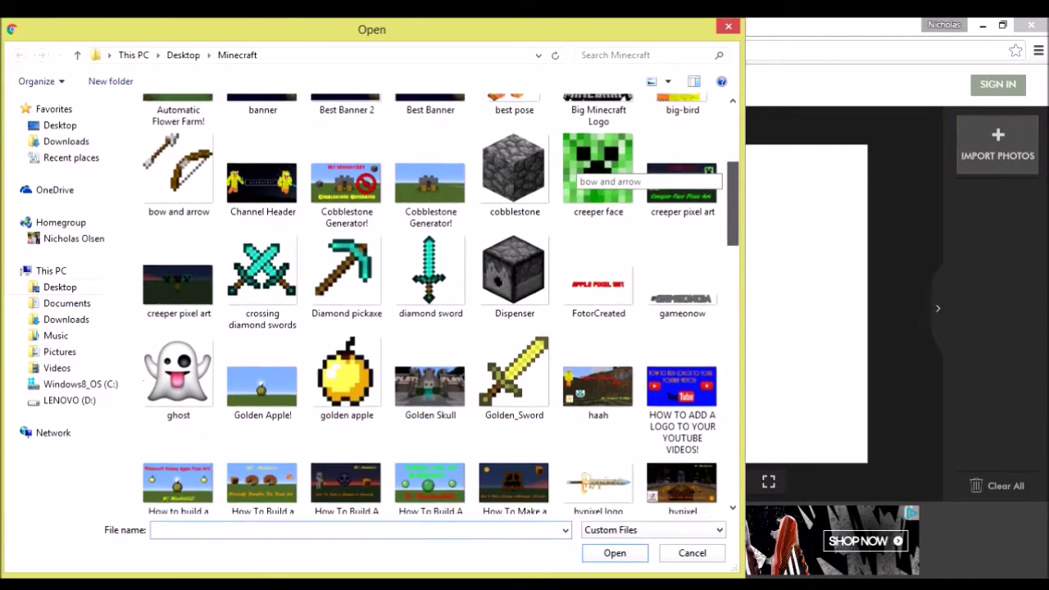
scroll(574, 168, down, 2)
scroll(574, 169, down, 2)
scroll(574, 168, down, 3)
scroll(574, 173, down, 1)
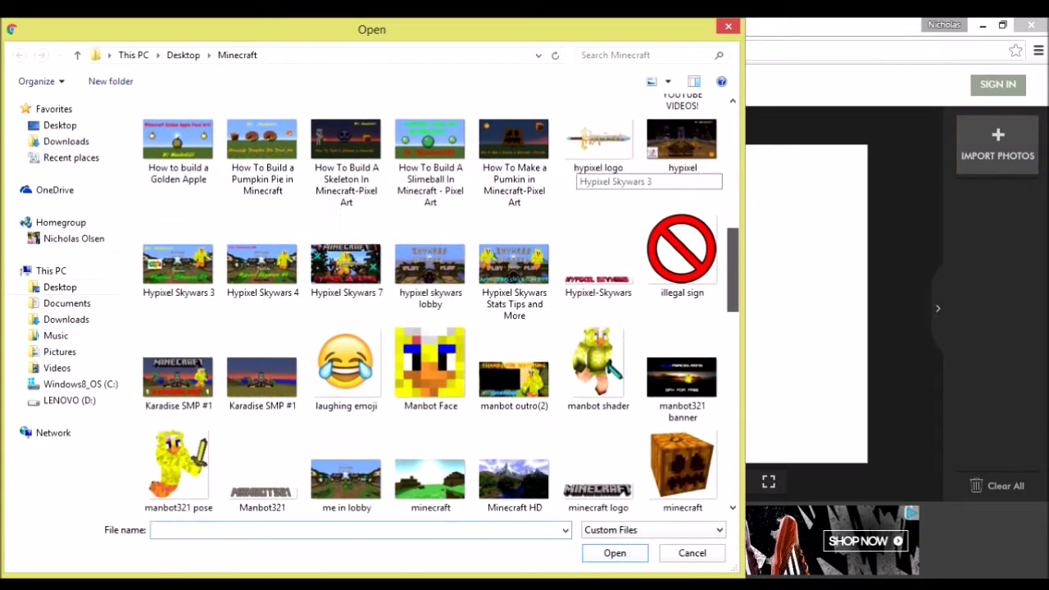
scroll(574, 172, down, 1)
scroll(574, 172, down, 1)
scroll(573, 172, down, 1)
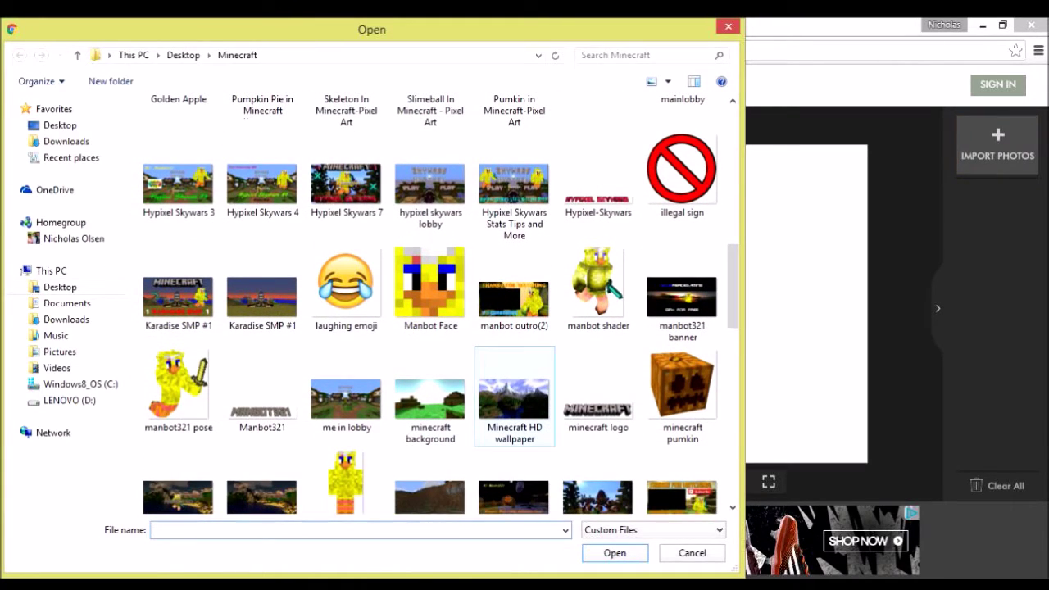
double_click(515, 386)
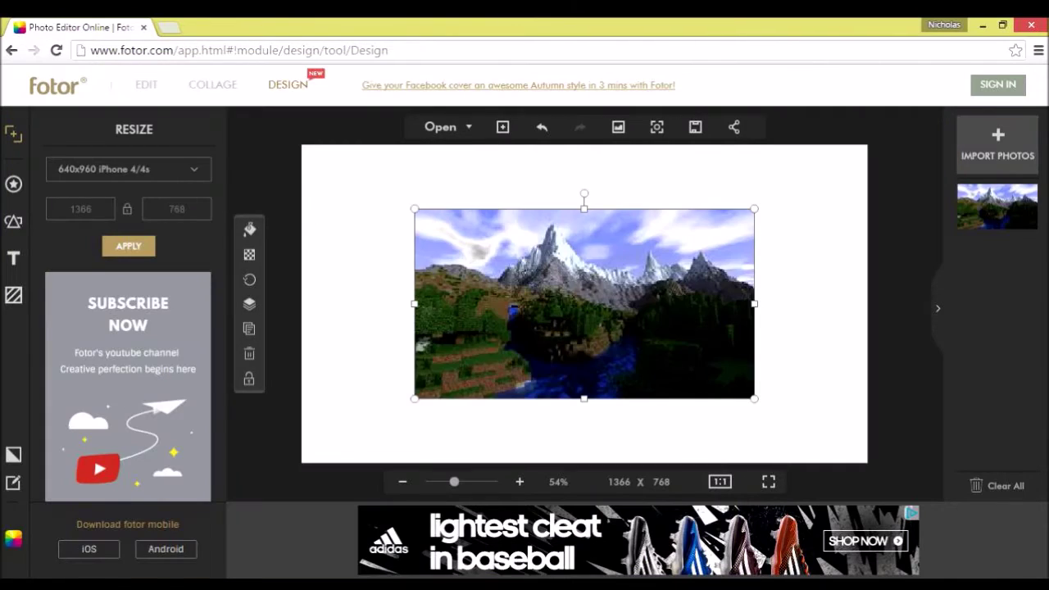
Stretch the wallpaper over the canvas, then delete it from the design
drag(638, 224, 525, 160)
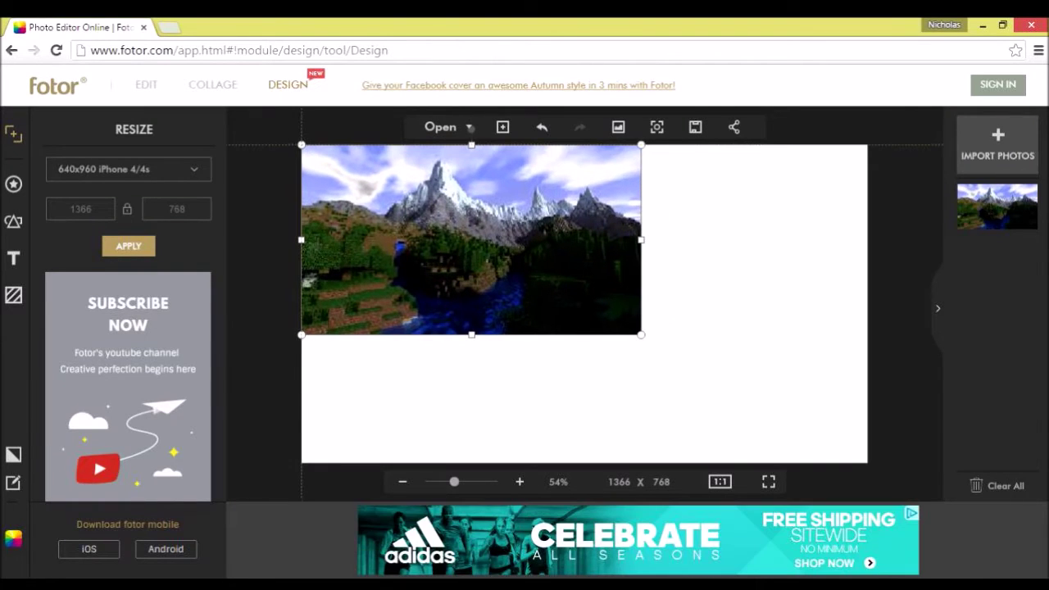
drag(641, 334, 869, 462)
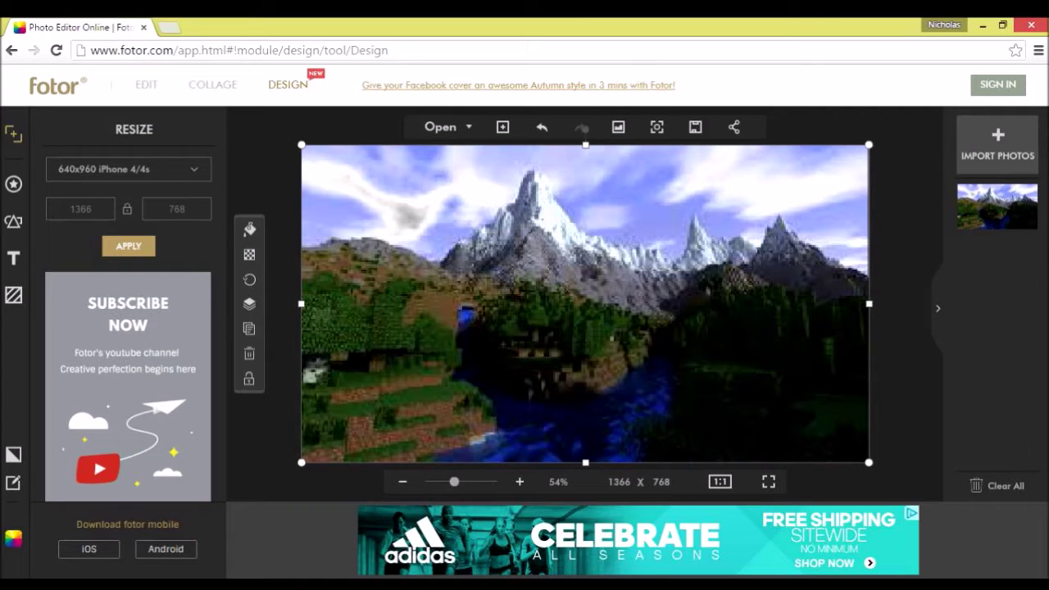
key(Delete)
Import the SkyWars screenshot and stretch it from the top-left corner to fill the canvas
click(440, 127)
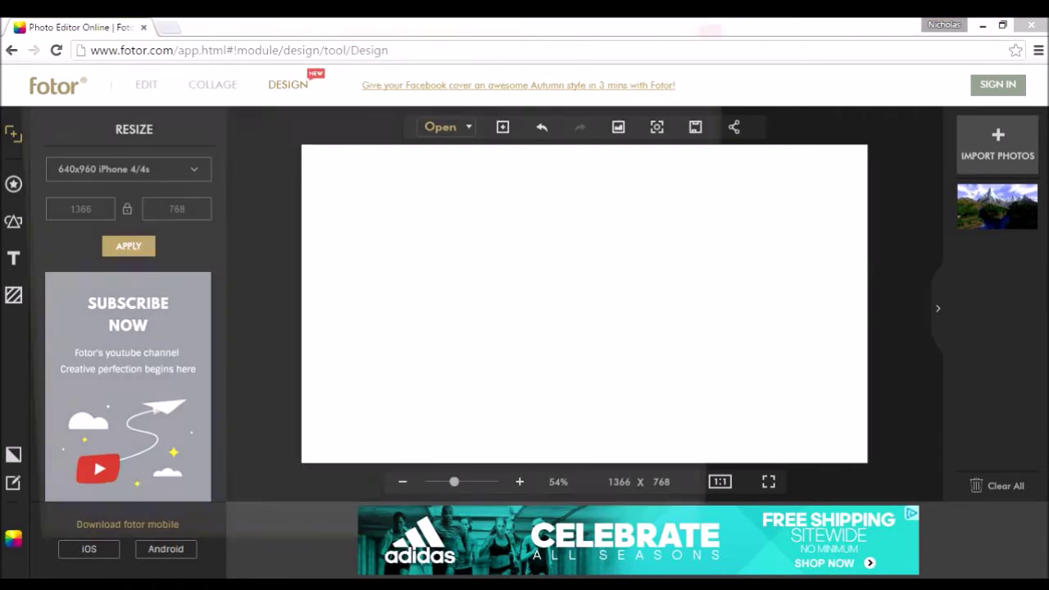
click(679, 175)
click(611, 553)
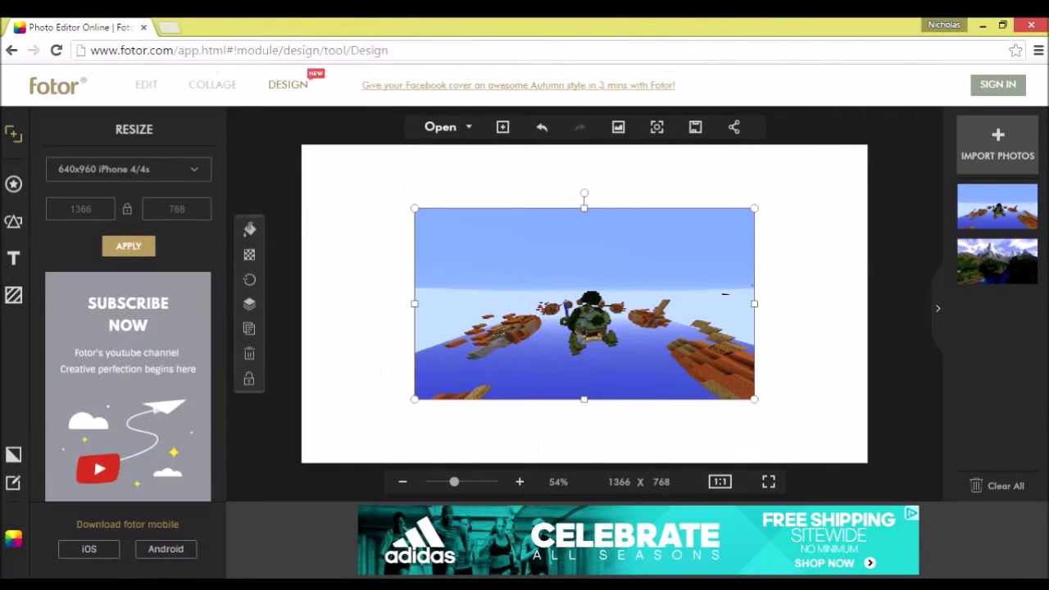
drag(583, 214, 470, 128)
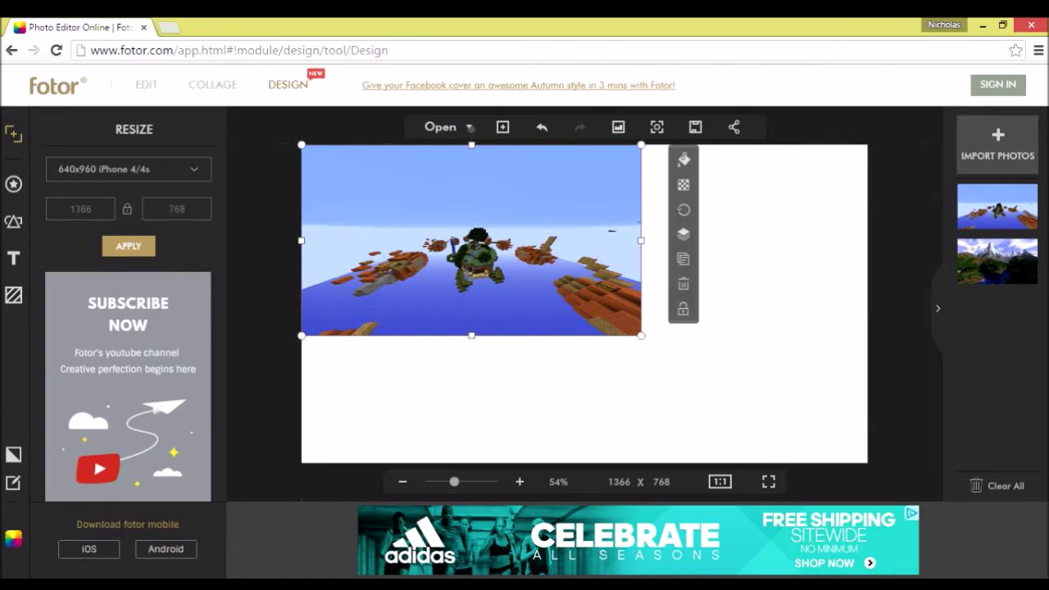
drag(641, 336, 868, 463)
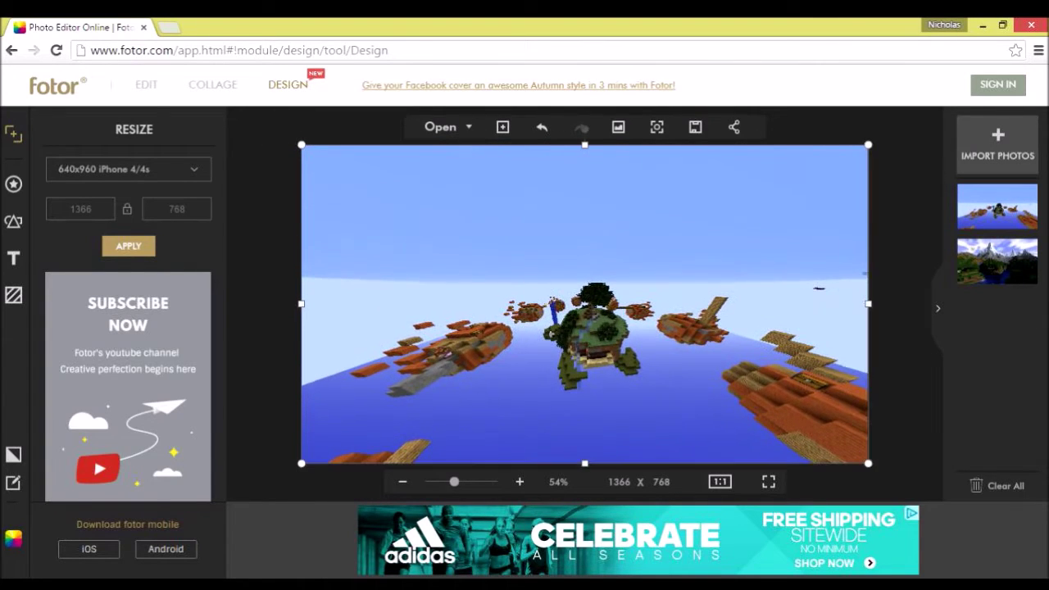
click(440, 128)
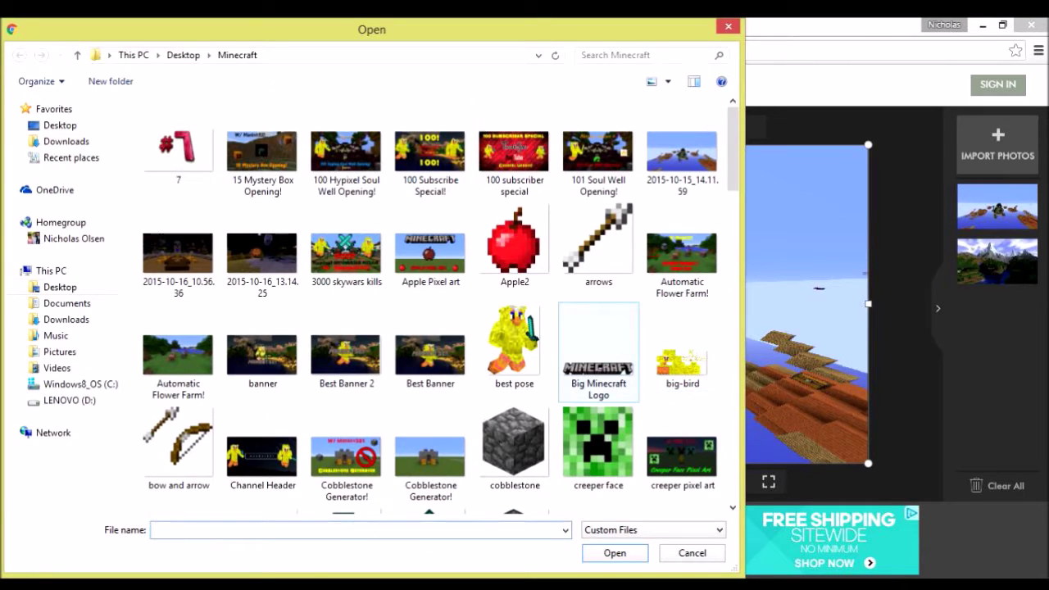
Add the Big Minecraft Logo across the top of the design, then open a new browser tab
double_click(598, 344)
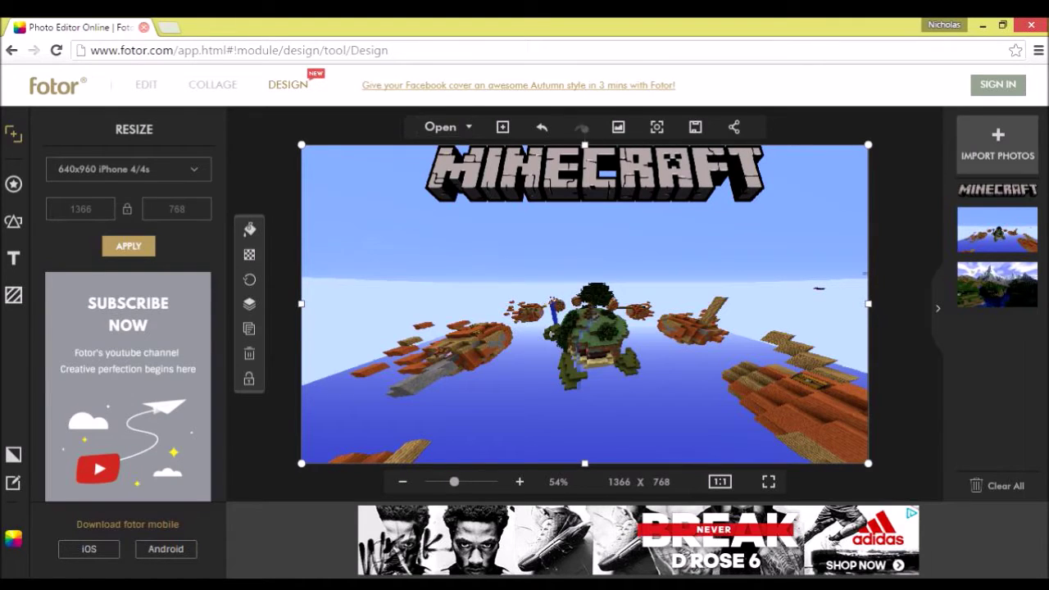
key(ctrl+t)
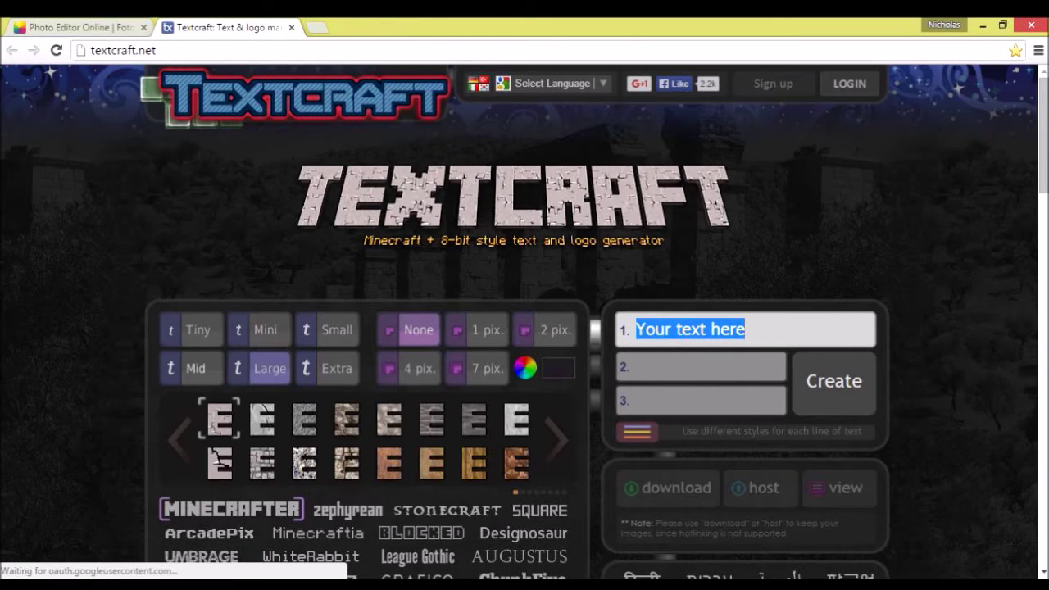
Apply the lava texture to TEST TEXT in TextCraft and download it as a PNG
key(BackSpace)
text(TEST TEXT)
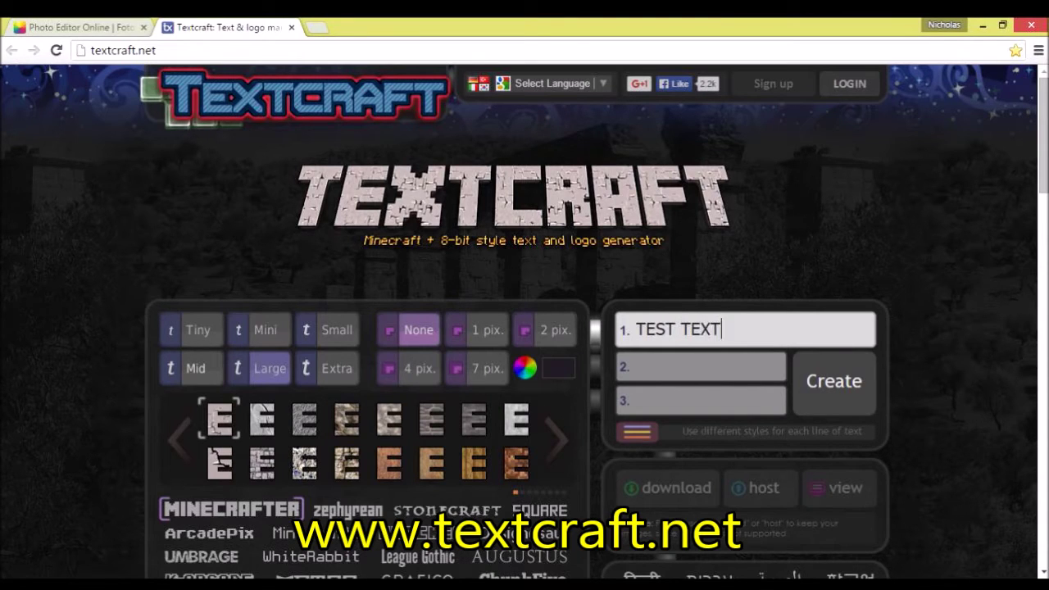
click(517, 197)
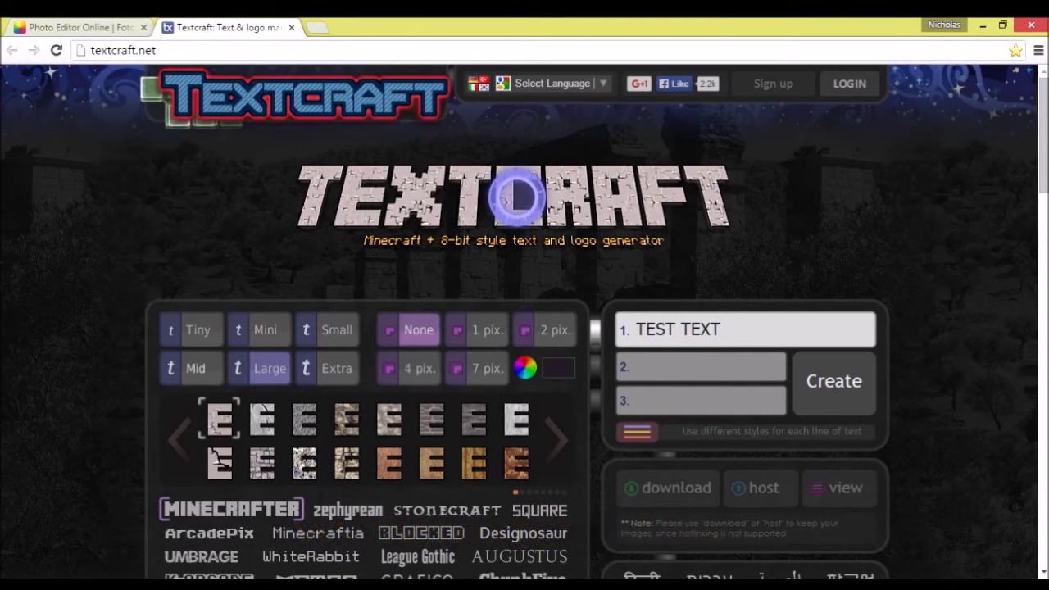
click(558, 413)
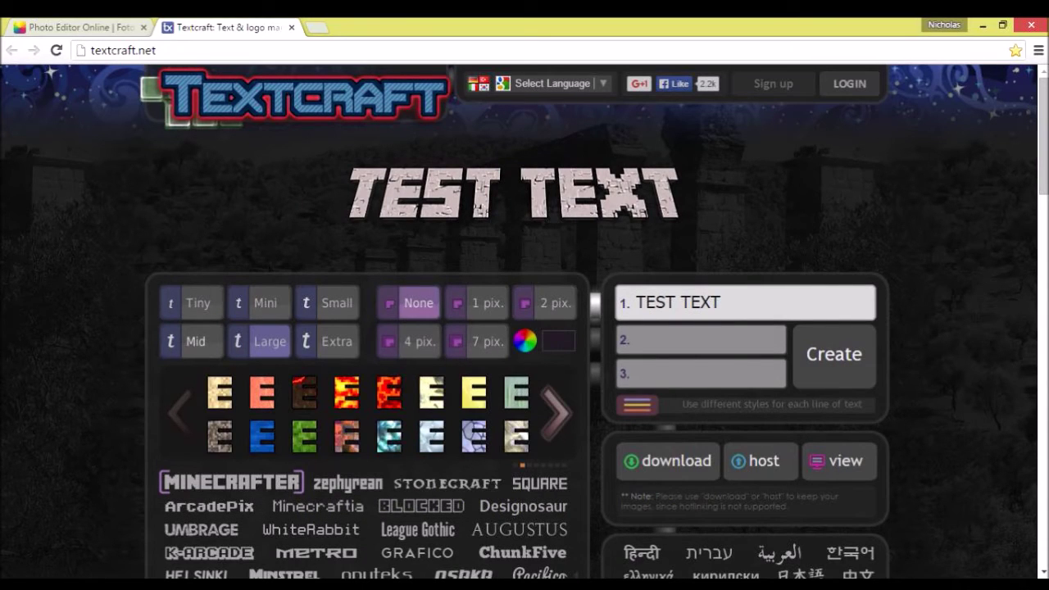
click(517, 197)
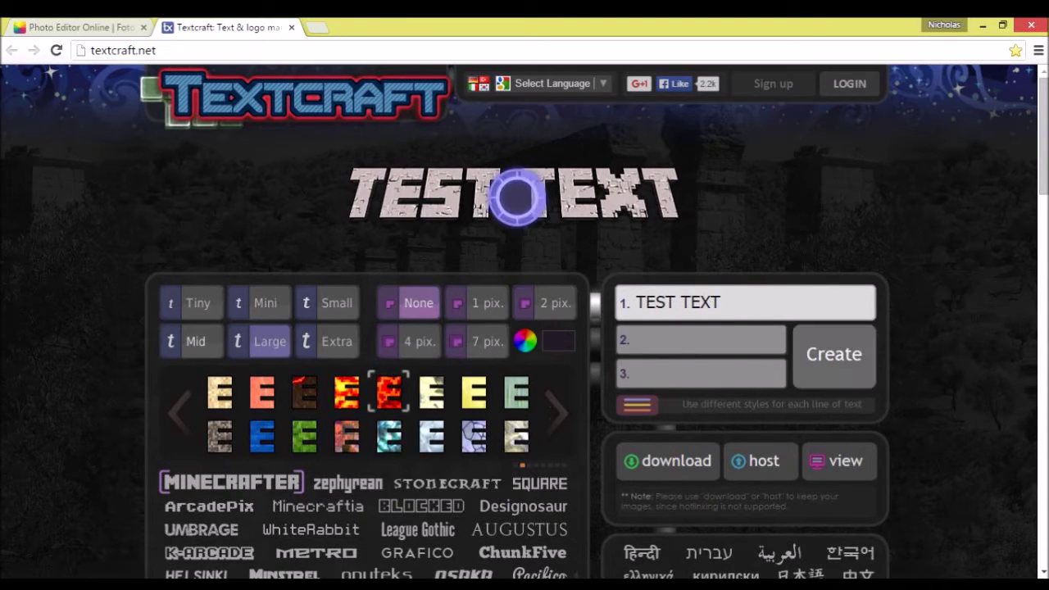
scroll(667, 312, down, 2)
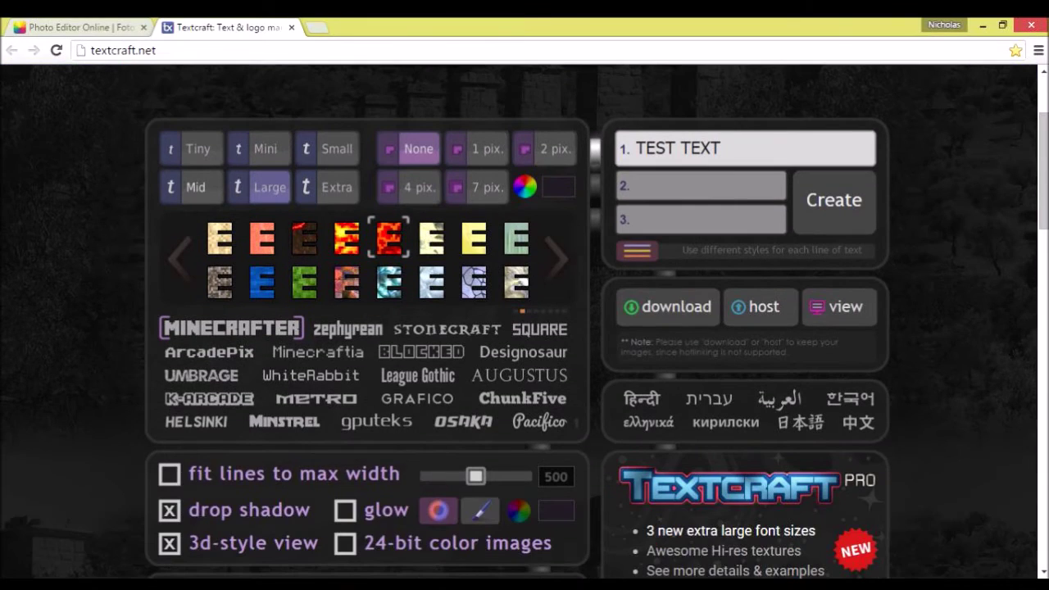
click(668, 304)
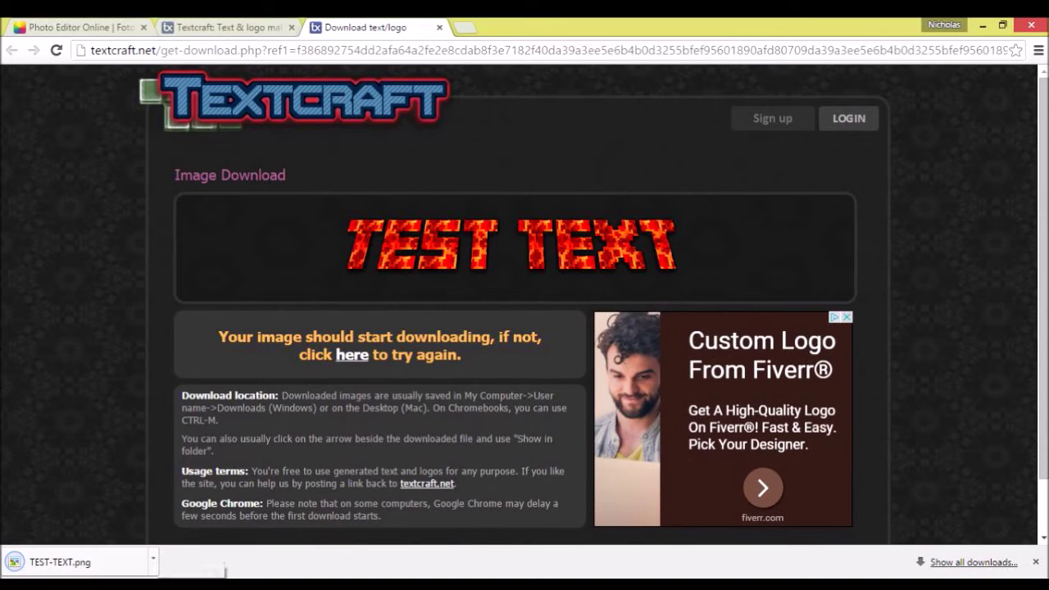
click(439, 27)
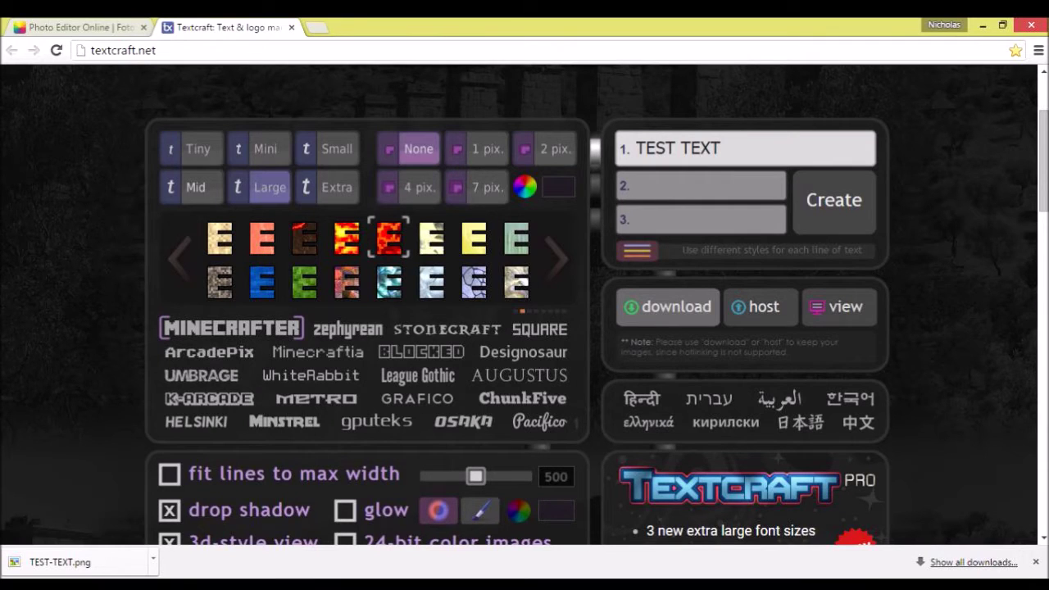
Back in Fotor, import the TEST-TEXT image from the Downloads folder
click(291, 27)
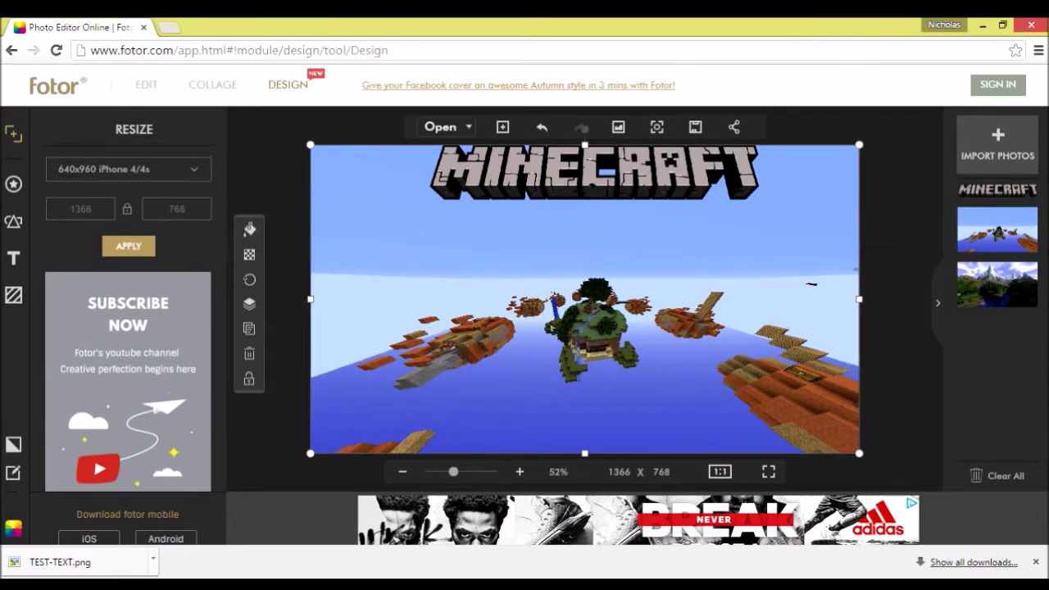
click(440, 126)
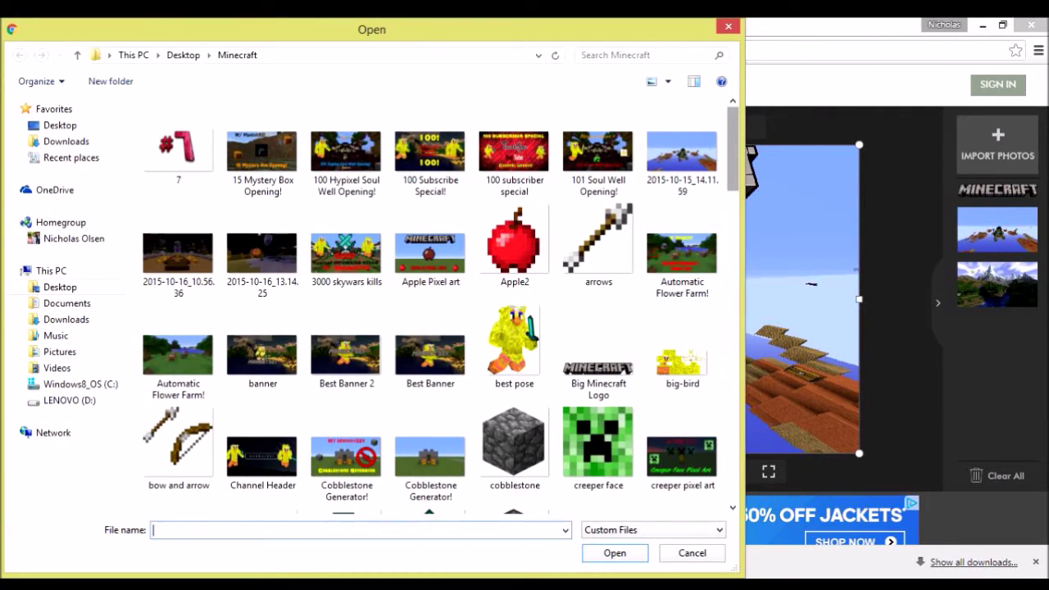
scroll(624, 160, down, 5)
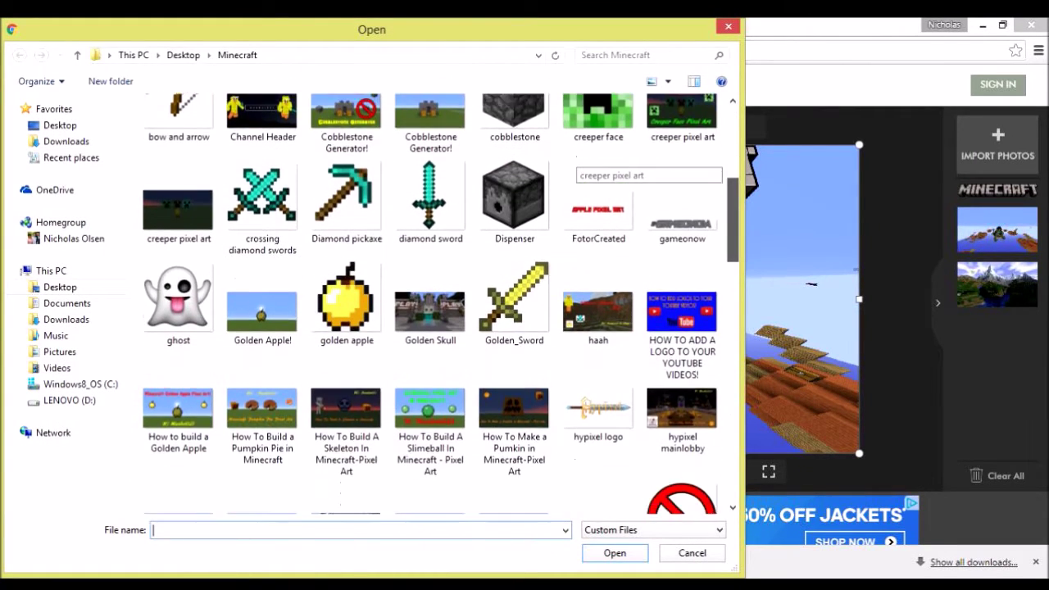
scroll(623, 164, down, 5)
scroll(623, 164, down, 1)
scroll(623, 164, down, 2)
scroll(441, 315, down, 1)
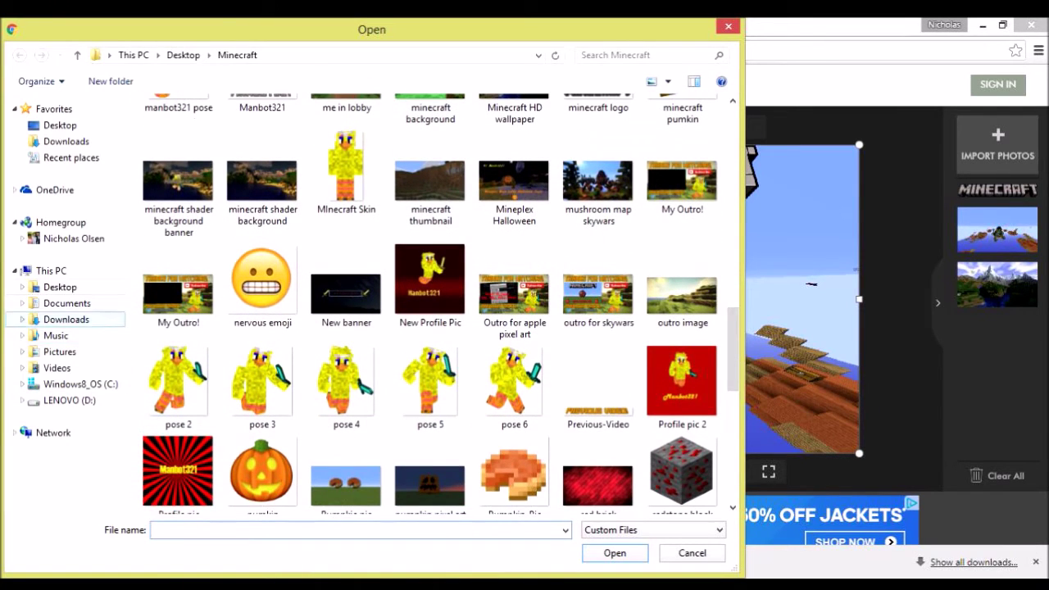
click(65, 319)
click(178, 206)
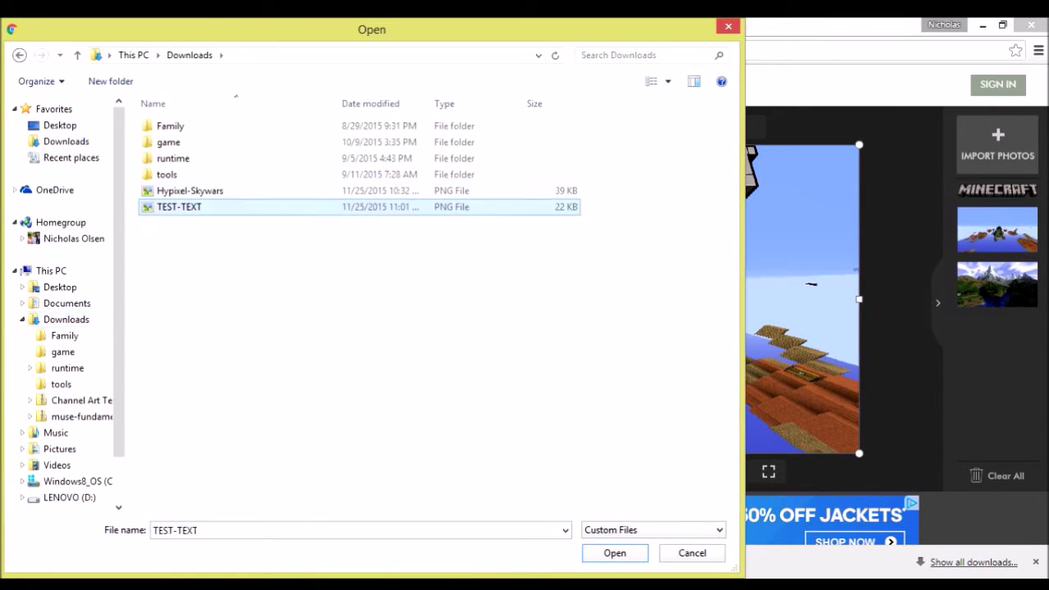
key(Return)
Move the TEST TEXT layer to the bottom of the canvas and enlarge it
drag(584, 303, 584, 422)
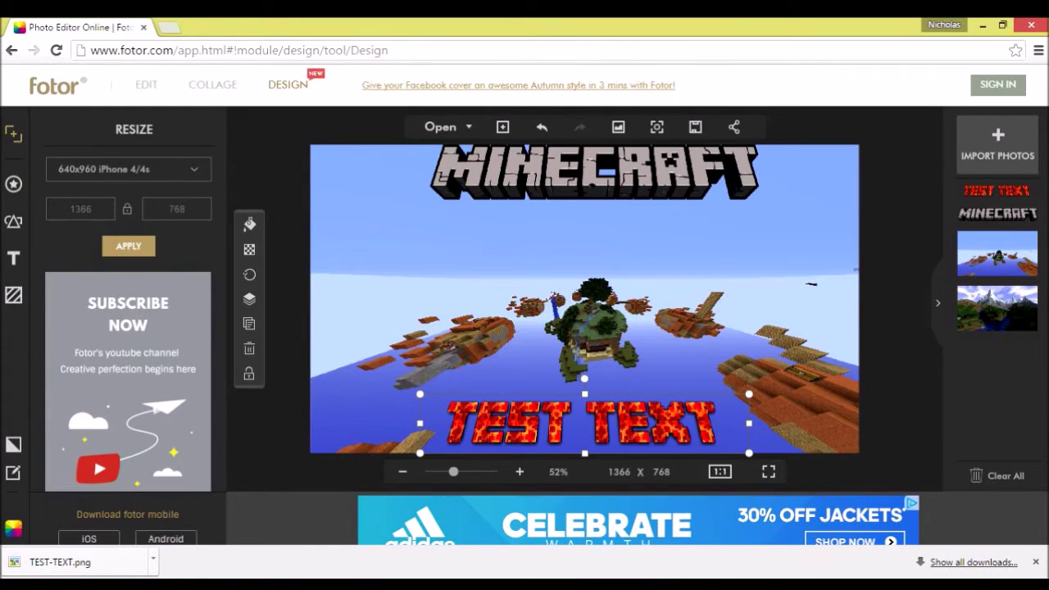
drag(749, 394, 795, 385)
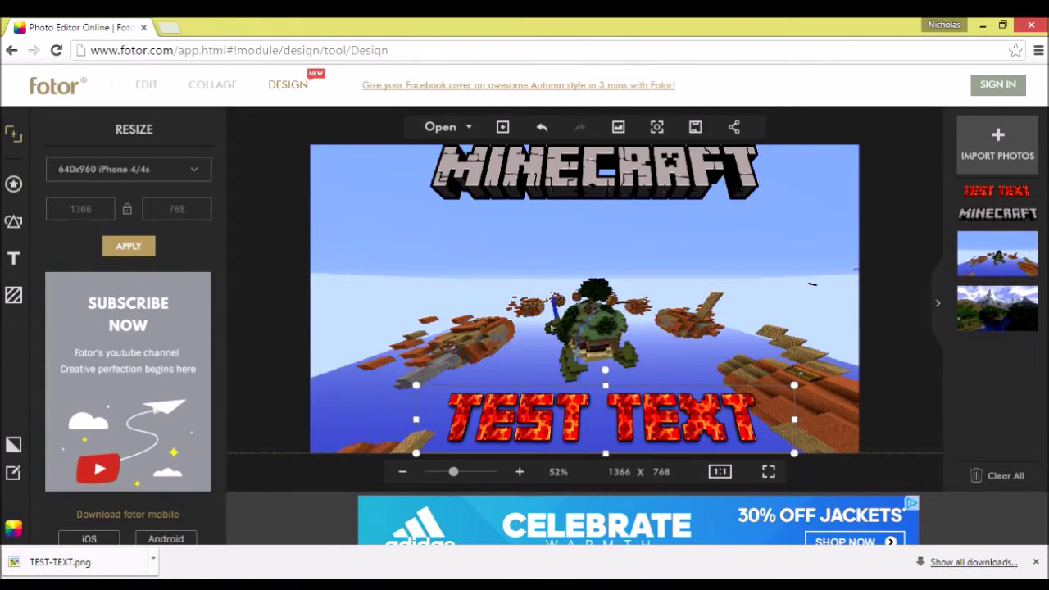
drag(605, 418, 601, 418)
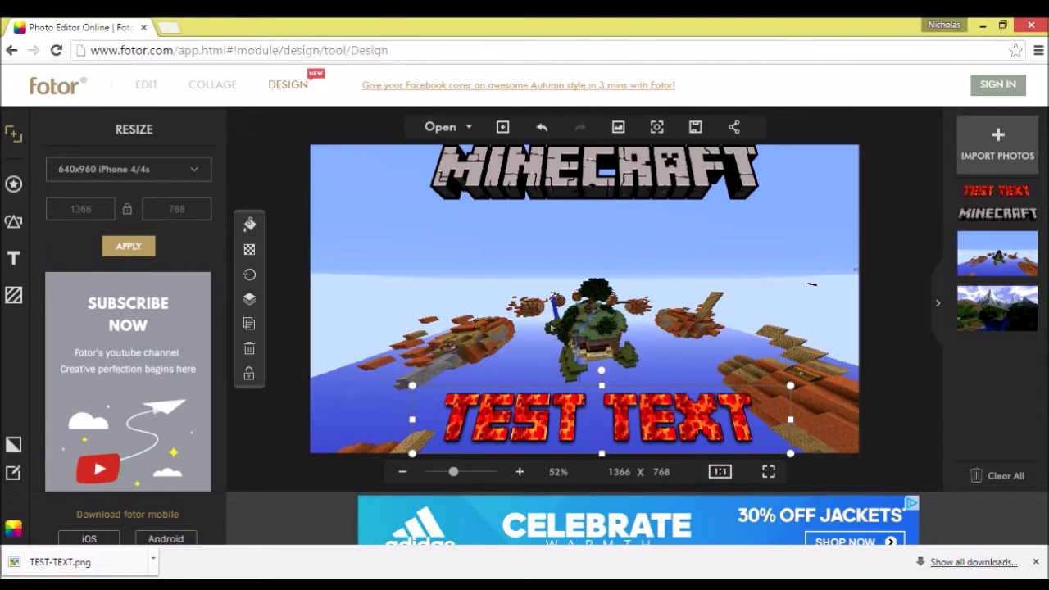
Search the web for 'nova skin' in a new browser tab
key(ctrl+t)
text(nno)
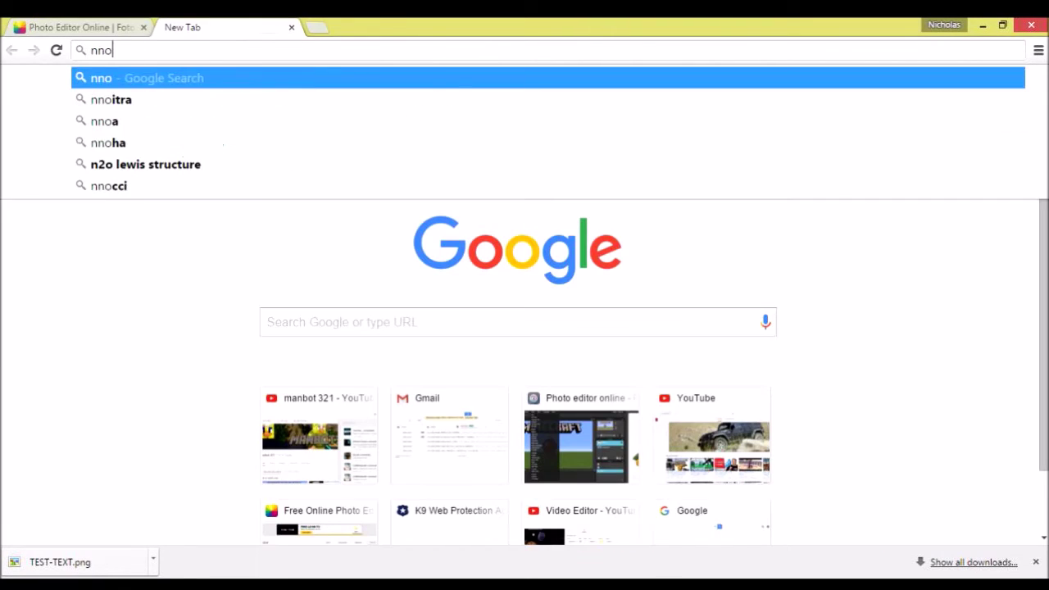
key(BackSpace)
key(BackSpace)
text(ova skin)
key(Return)
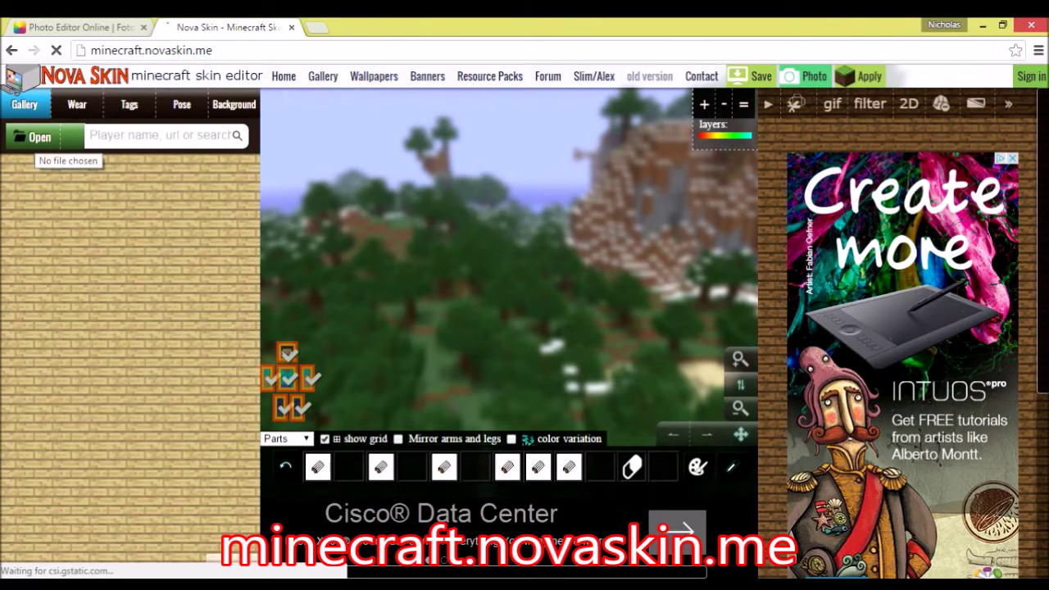
Load the big-bird skin from Desktop > Minecraft into the Nova Skin editor
click(33, 136)
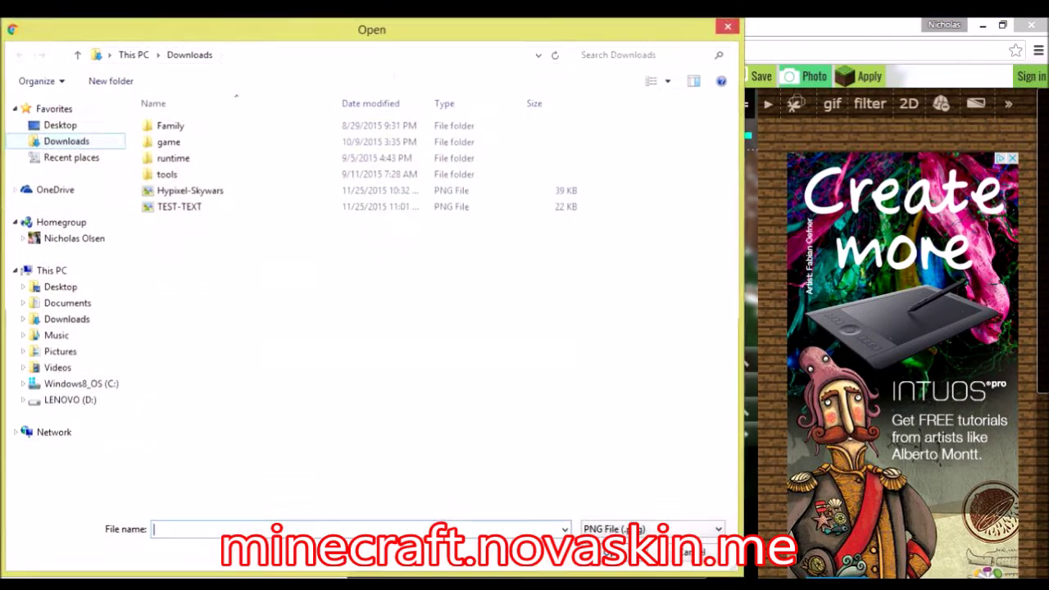
click(60, 287)
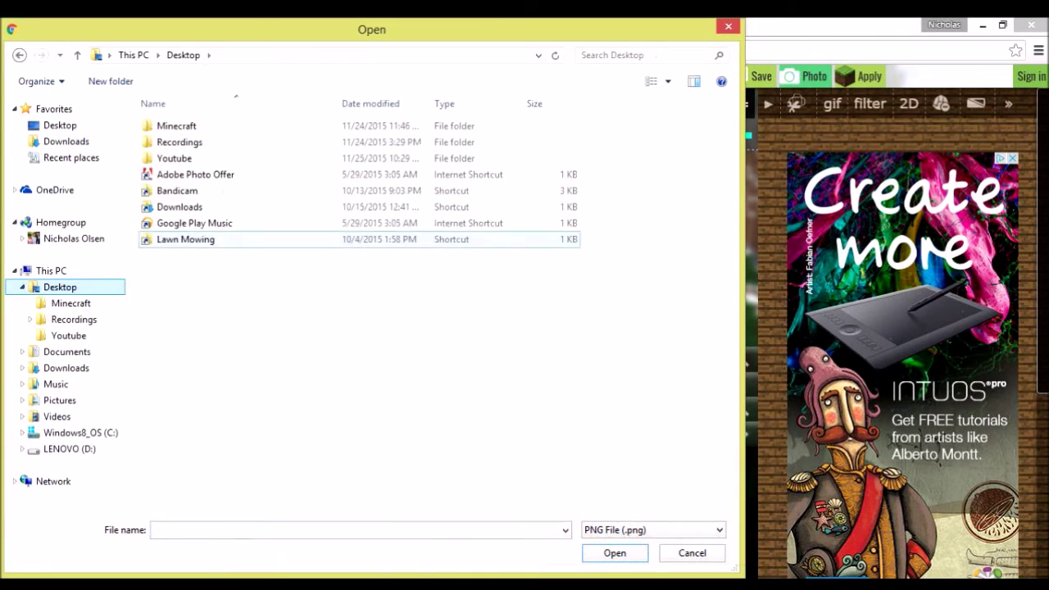
double_click(176, 125)
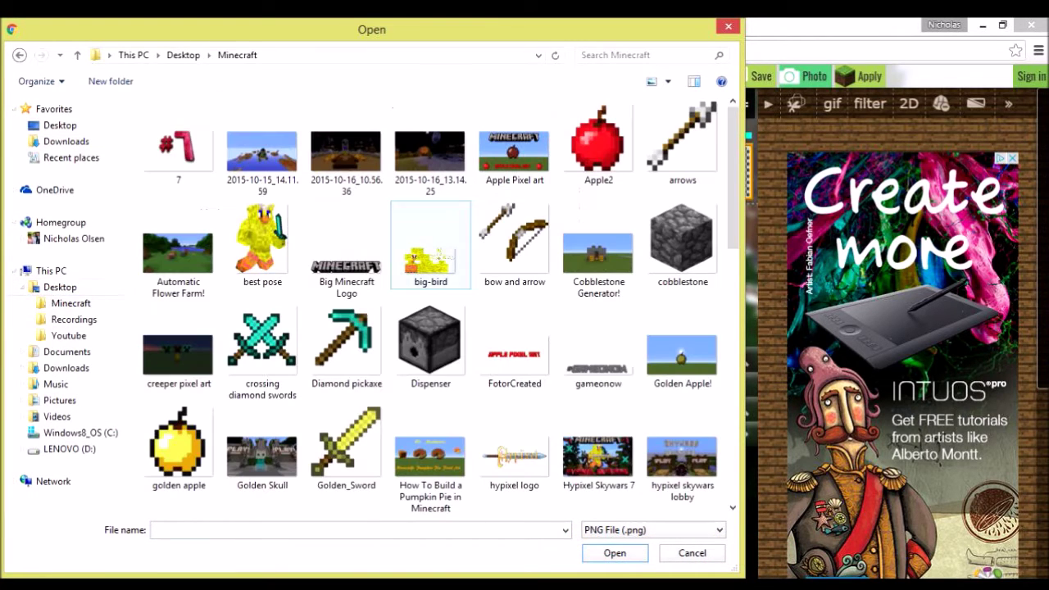
double_click(429, 254)
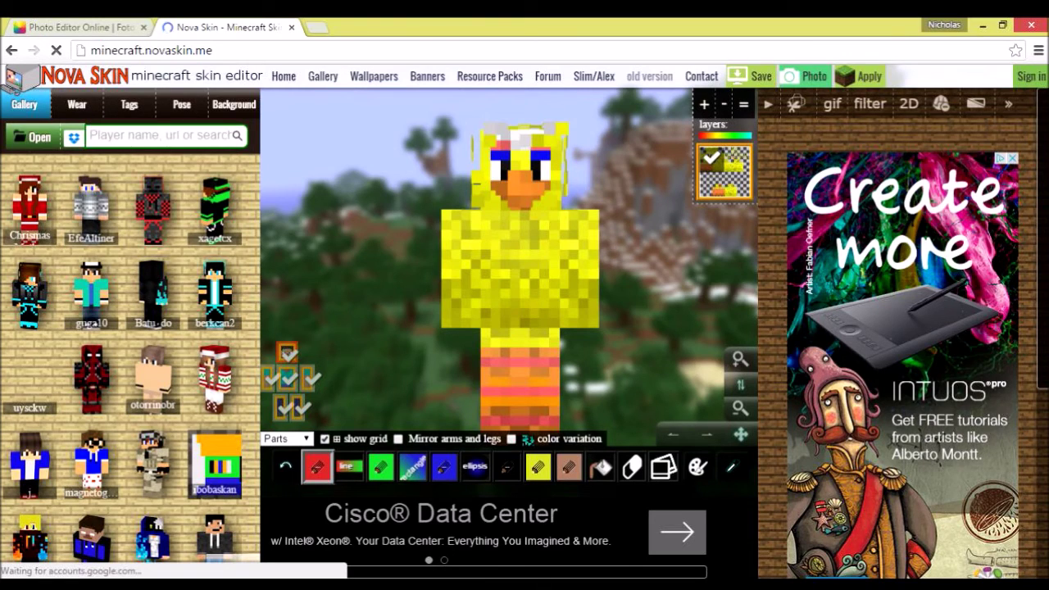
click(76, 104)
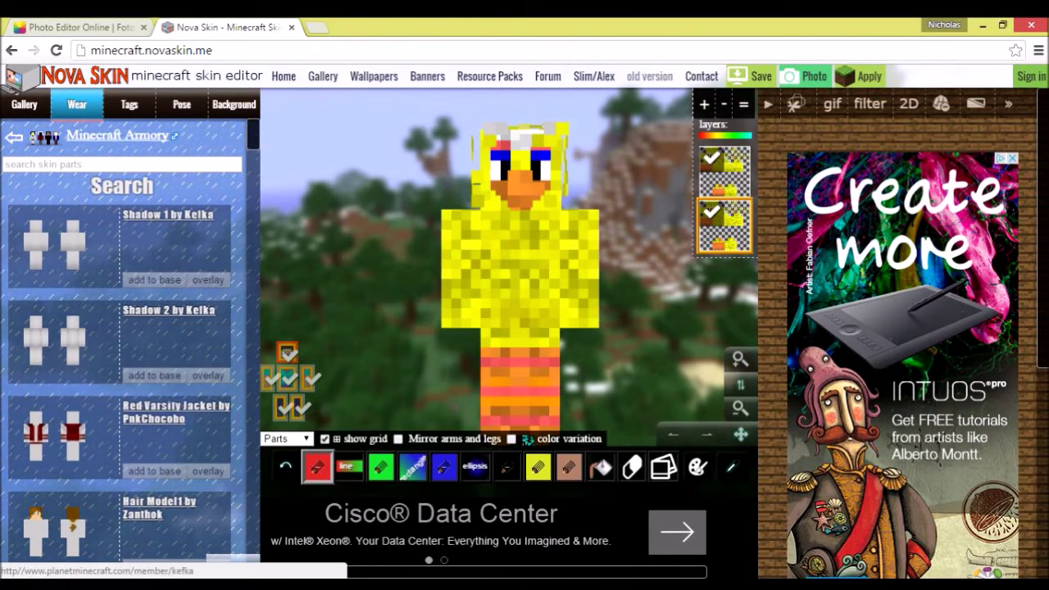
Give the big-bird skin a random pose and a diamond item, then open its Photo snapshot
click(129, 104)
click(181, 104)
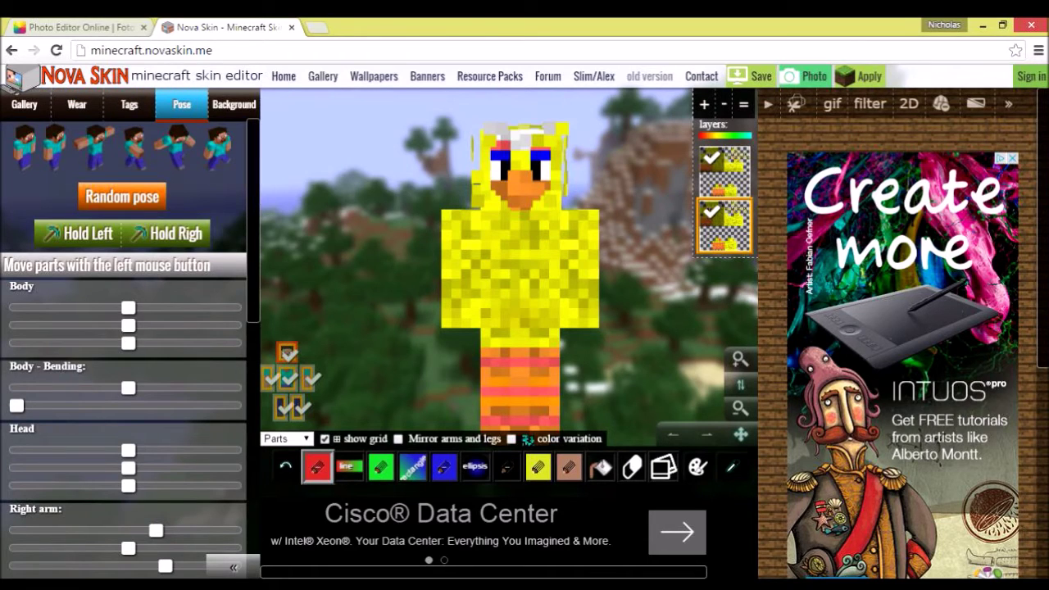
click(122, 196)
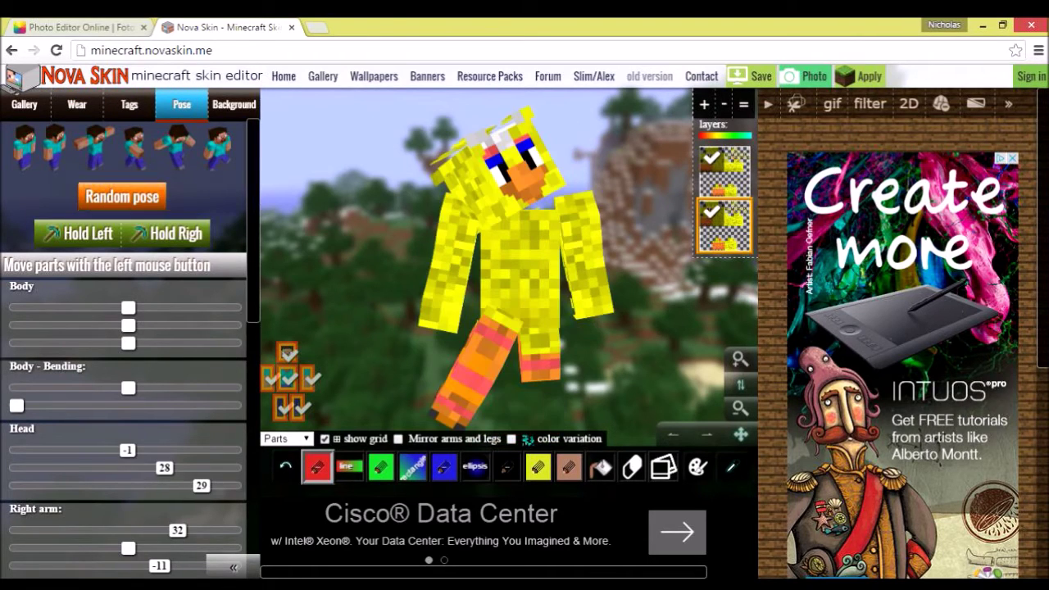
click(172, 233)
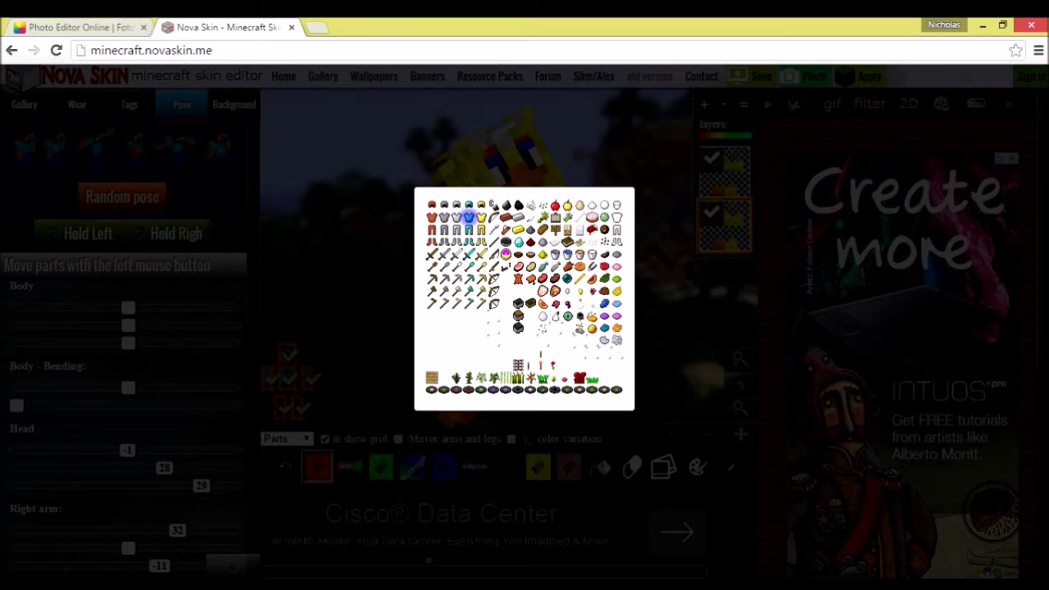
click(469, 218)
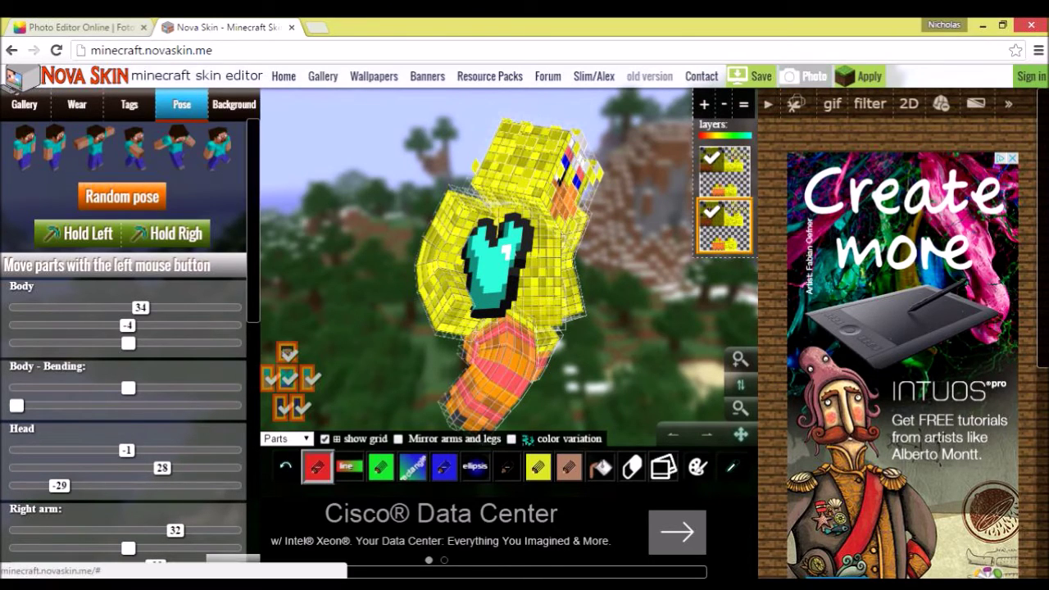
click(805, 77)
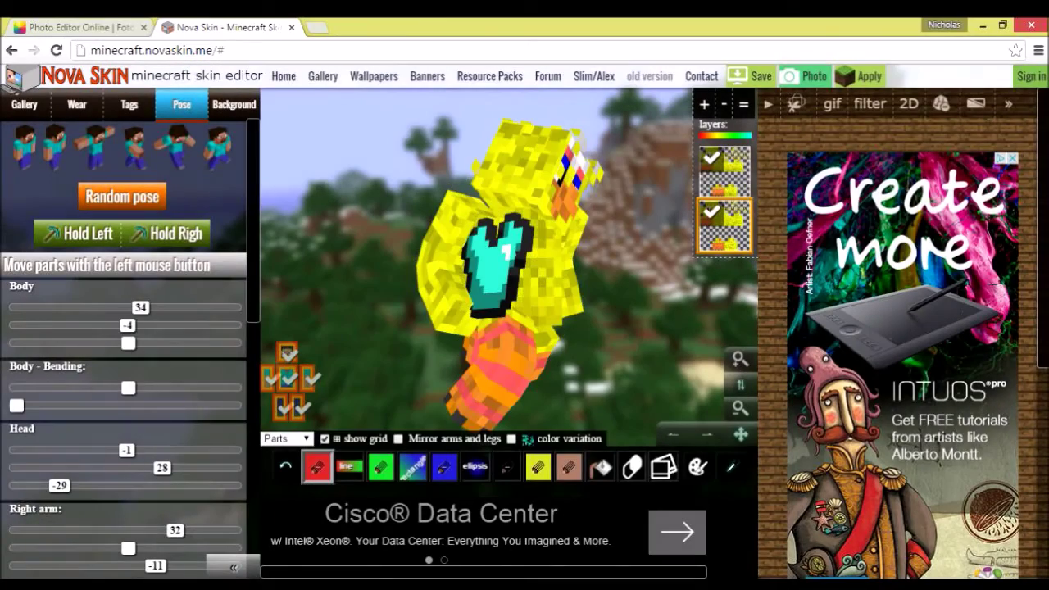
click(806, 75)
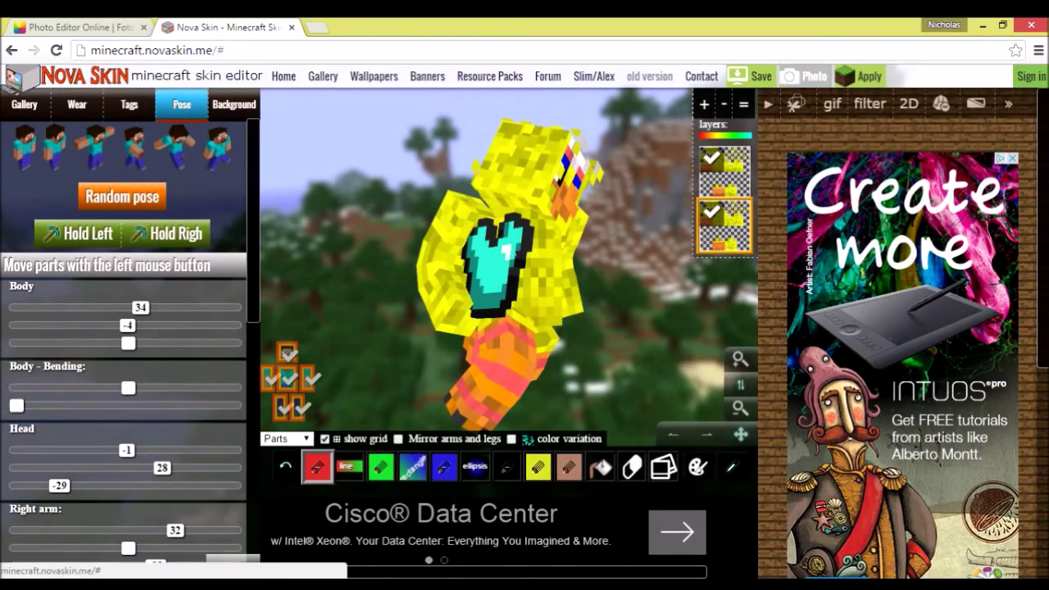
Save the snapshot as 'test image' PNG and switch back to the Fotor tab
right_click(515, 299)
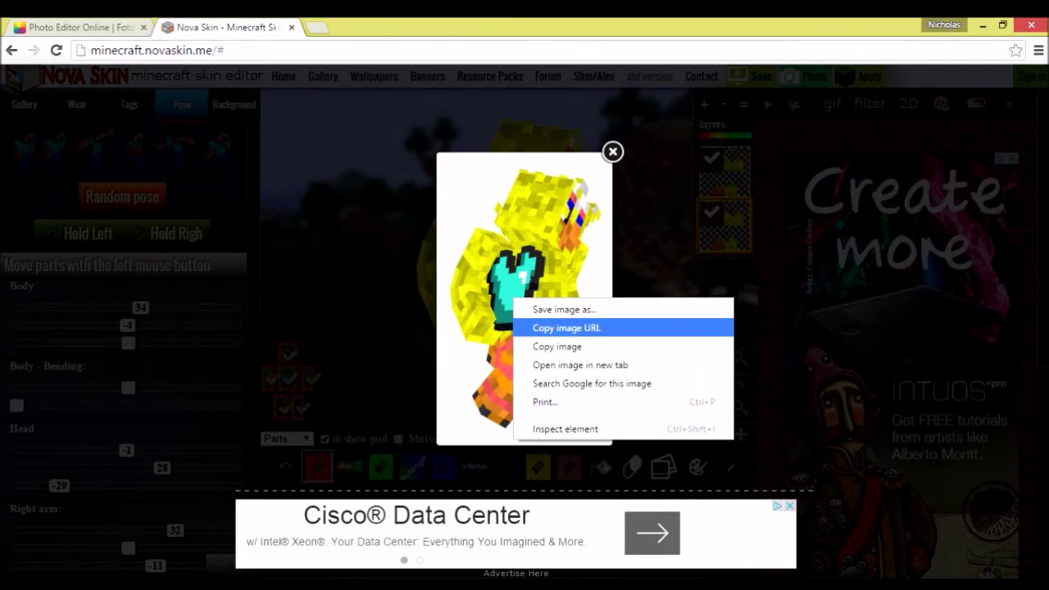
click(515, 305)
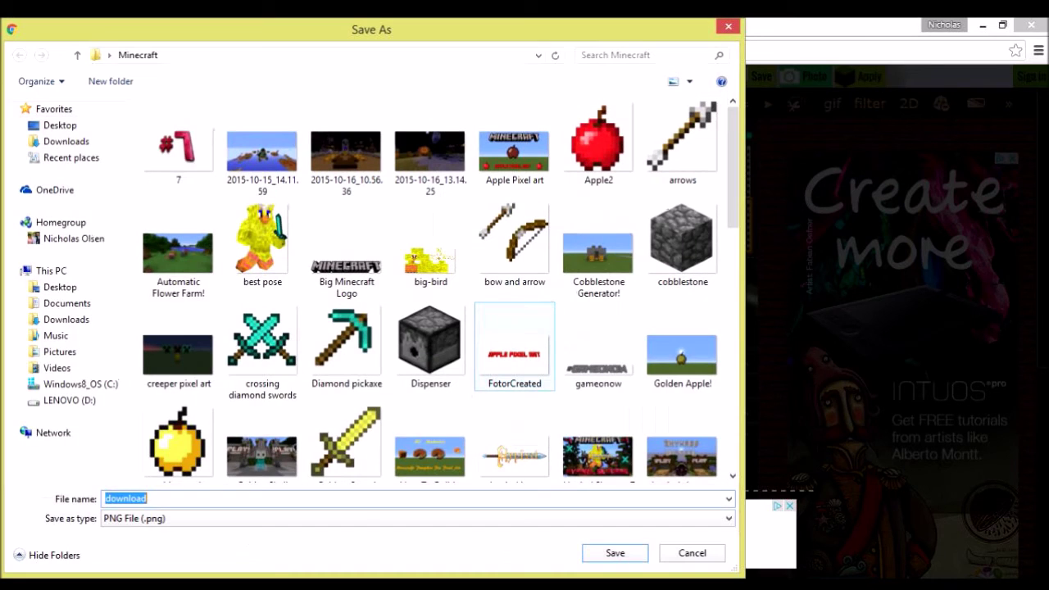
text(test image)
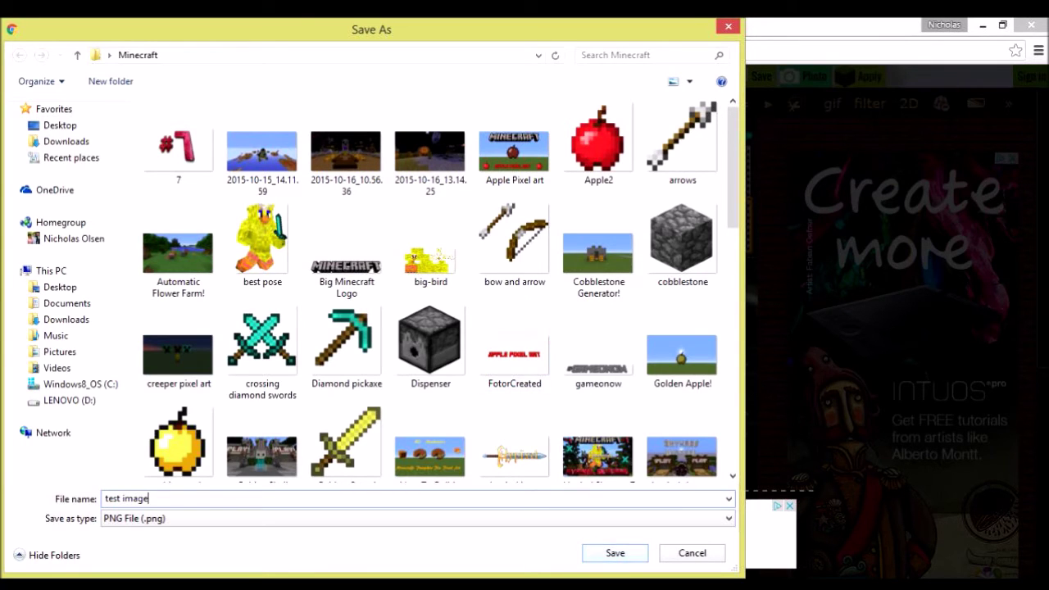
key(Return)
key(ctrl+shift+Tab)
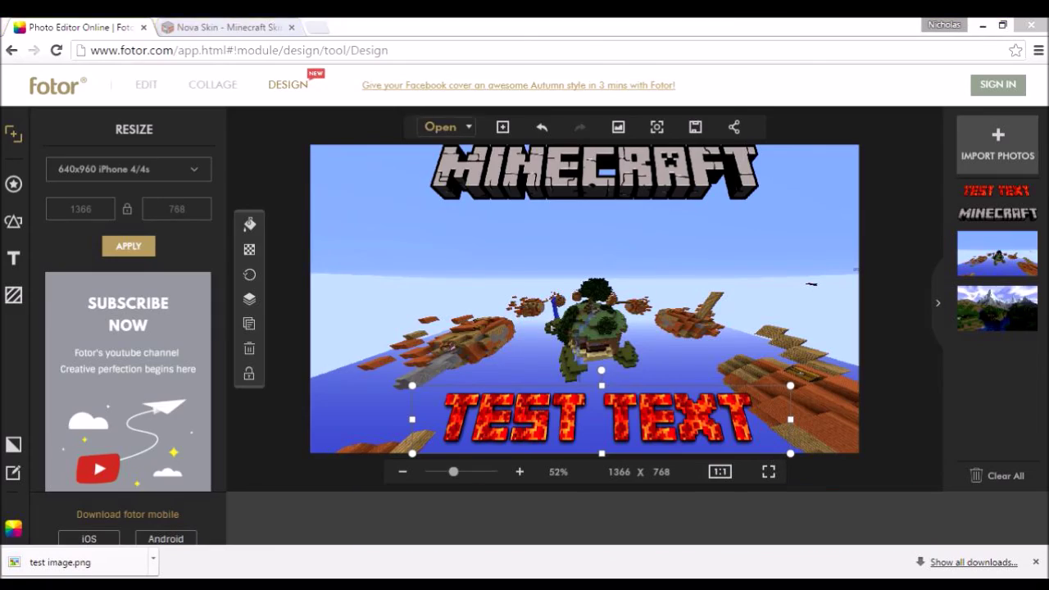
Import the 'test' posed big-bird skin image from the Minecraft folder into mid-scene
key(ctrl+o)
scroll(574, 164, down, 2)
scroll(574, 164, down, 8)
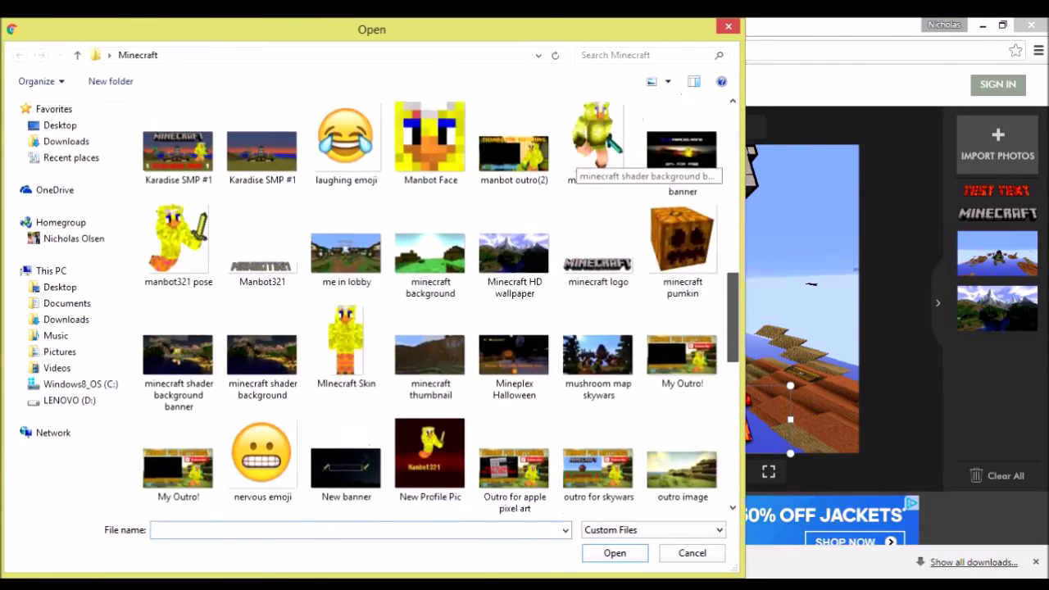
scroll(574, 164, down, 1)
scroll(573, 164, down, 1)
scroll(573, 246, down, 3)
scroll(492, 328, down, 2)
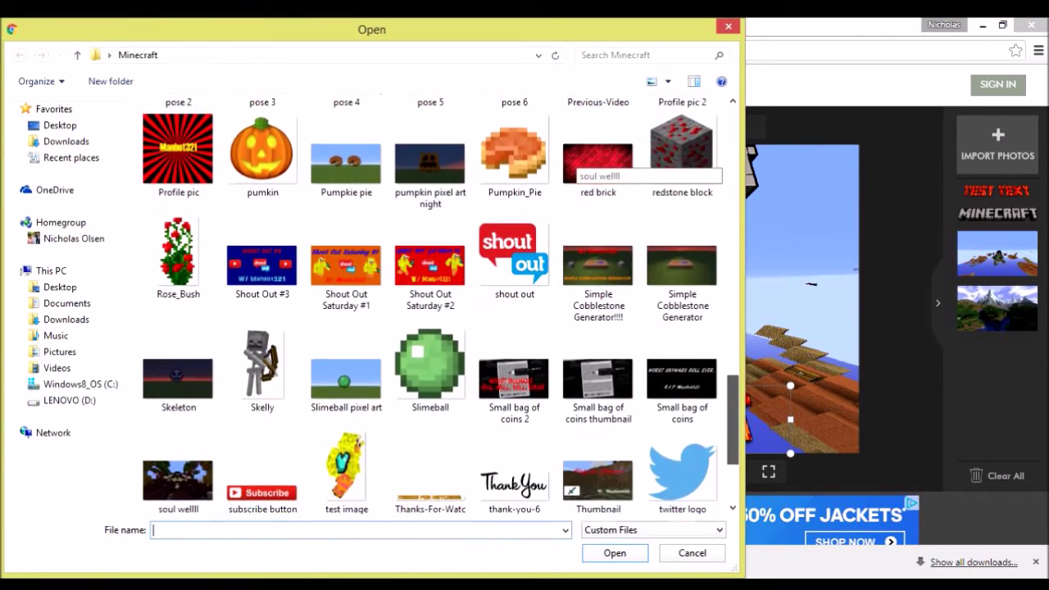
scroll(410, 393, down, 1)
double_click(347, 439)
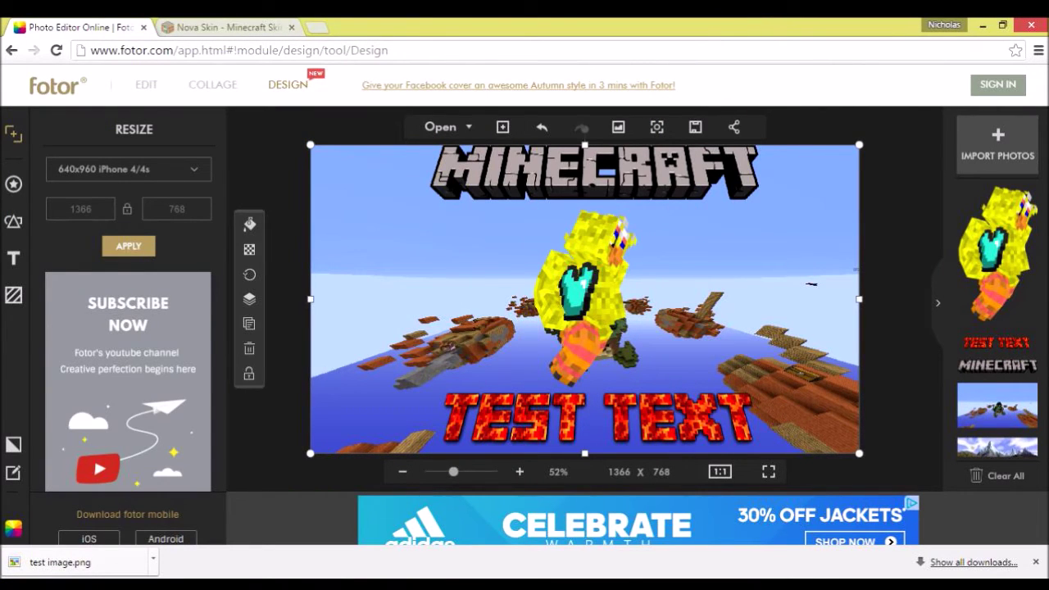
click(440, 127)
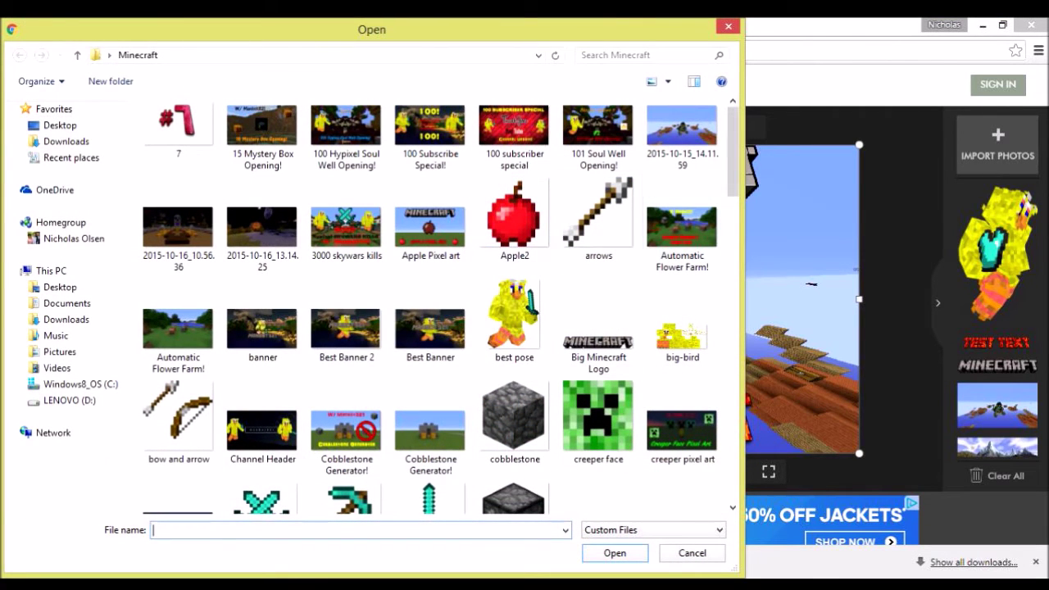
scroll(682, 233, down, 3)
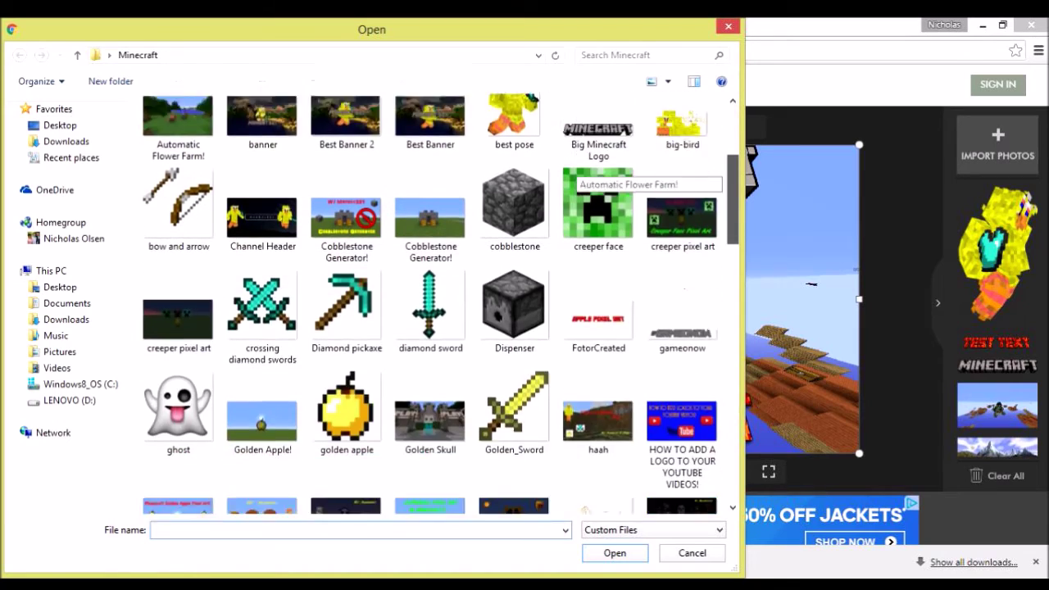
scroll(682, 234, down, 1)
double_click(682, 233)
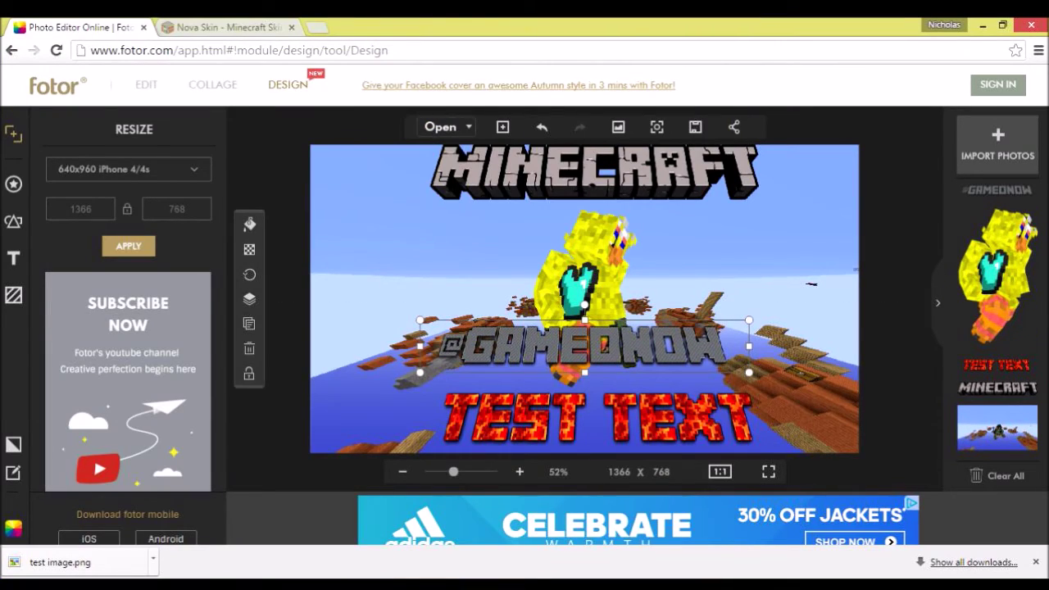
Import the diamond sword picture, then delete it from the design
click(440, 127)
scroll(347, 246, down, 3)
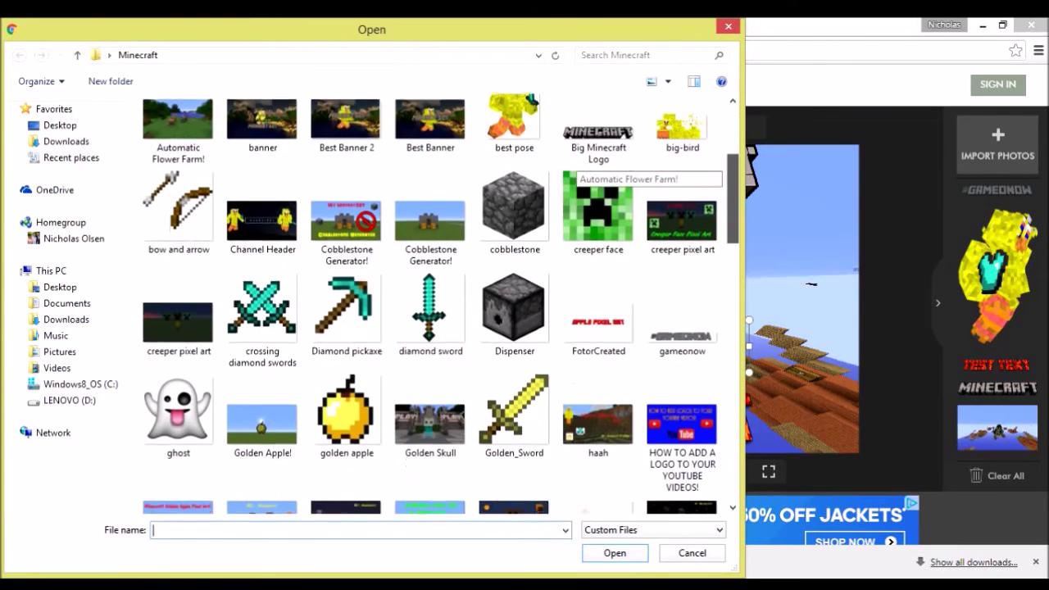
scroll(347, 246, down, 1)
double_click(430, 246)
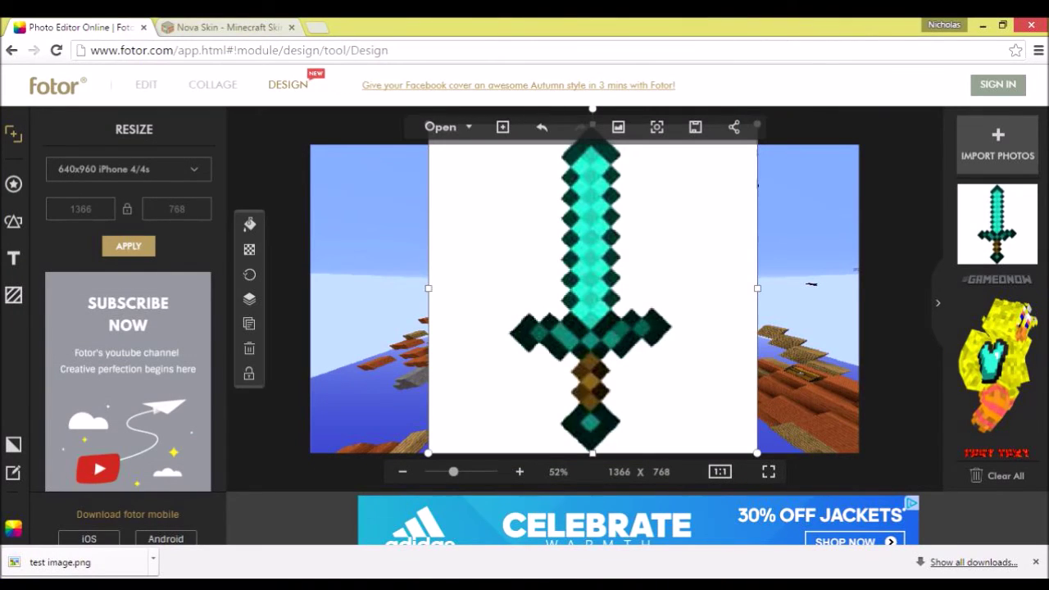
key(Delete)
Import the 'Diamond pickaxe' image from the Minecraft folder onto the design
click(441, 127)
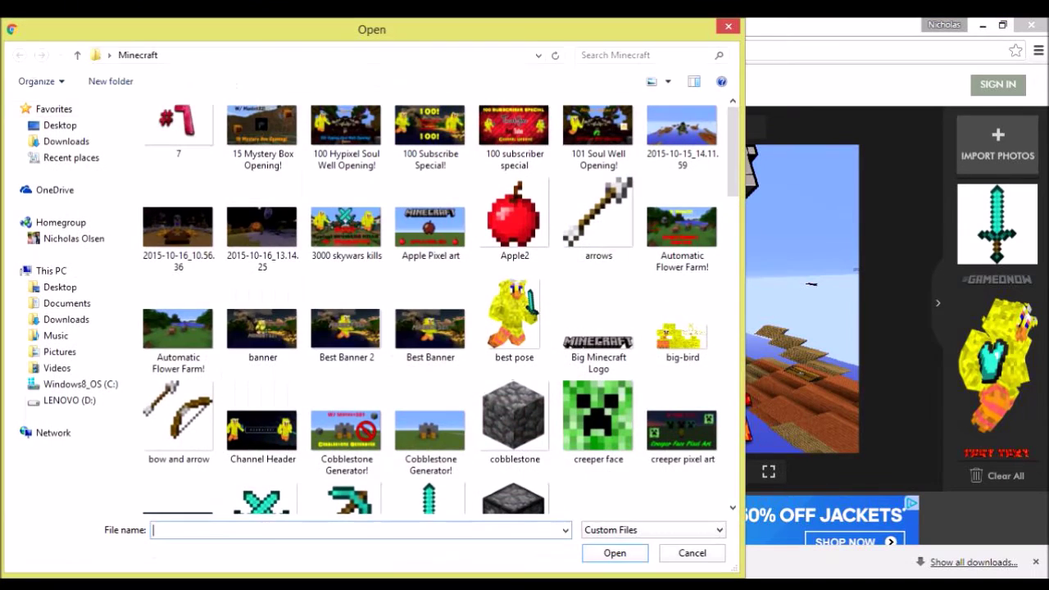
scroll(434, 303, down, 3)
scroll(435, 304, down, 1)
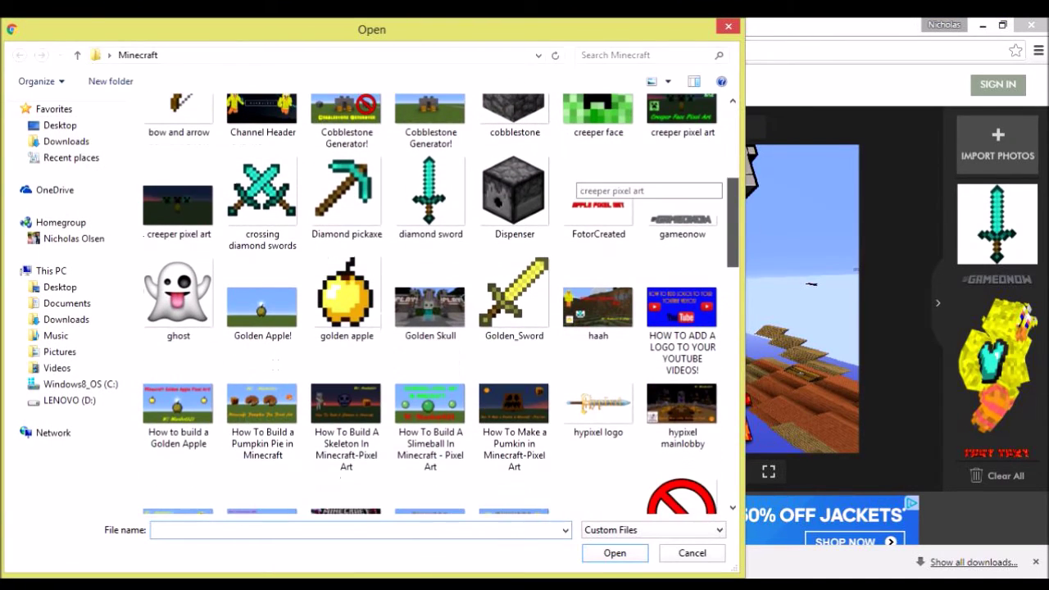
click(347, 197)
double_click(347, 197)
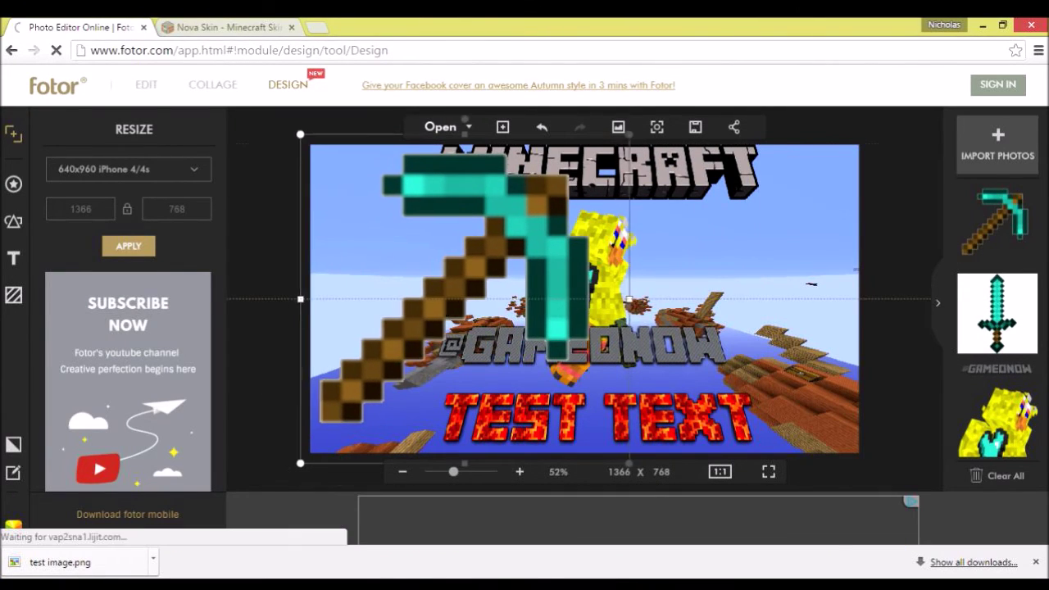
Shrink the pickaxe and place it in the top-left corner of the thumbnail
drag(492, 287, 492, 258)
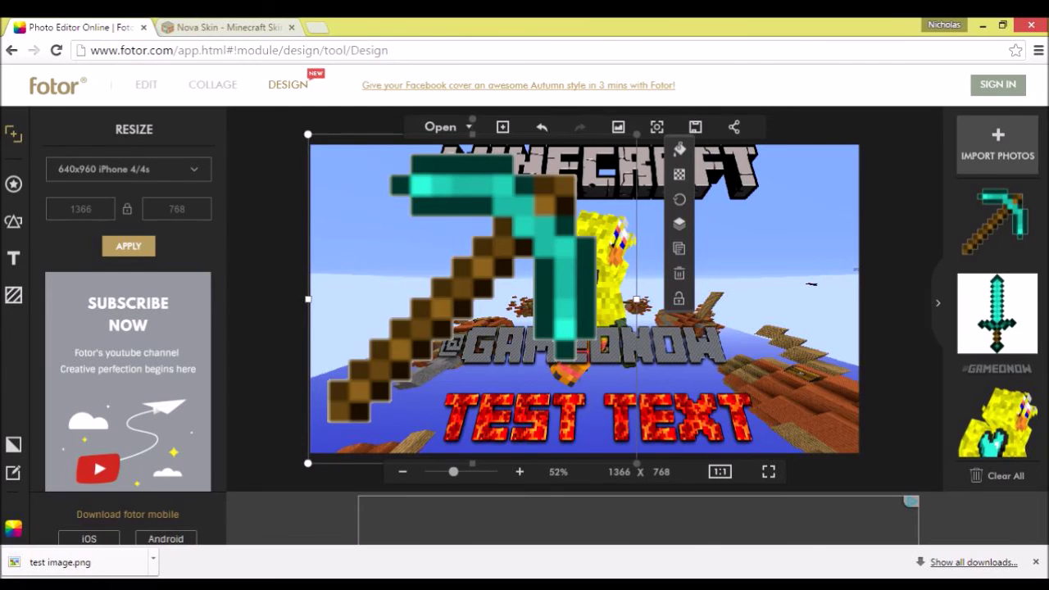
drag(492, 271, 552, 281)
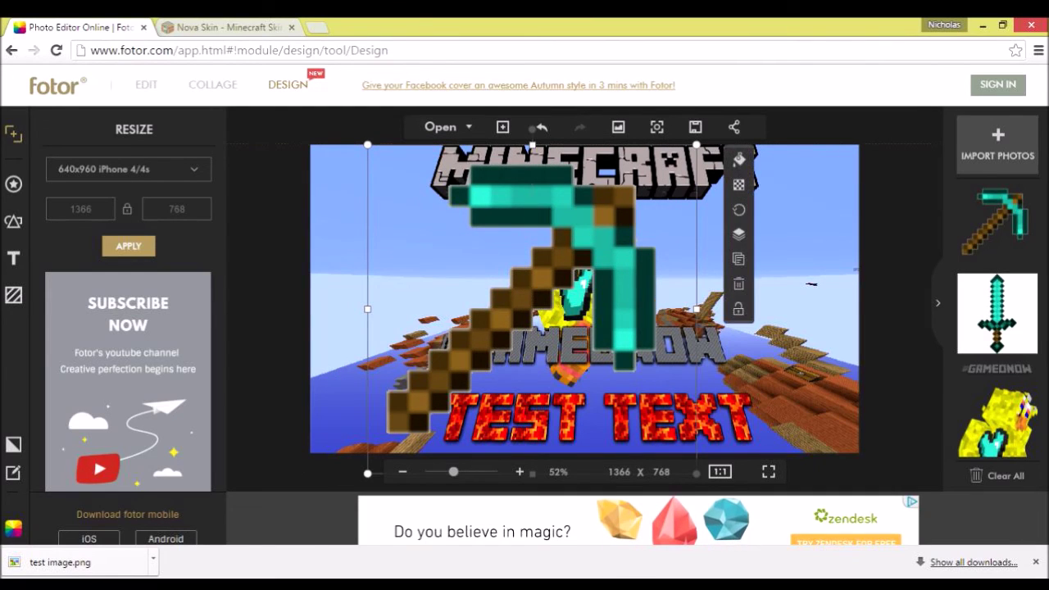
drag(697, 145, 477, 346)
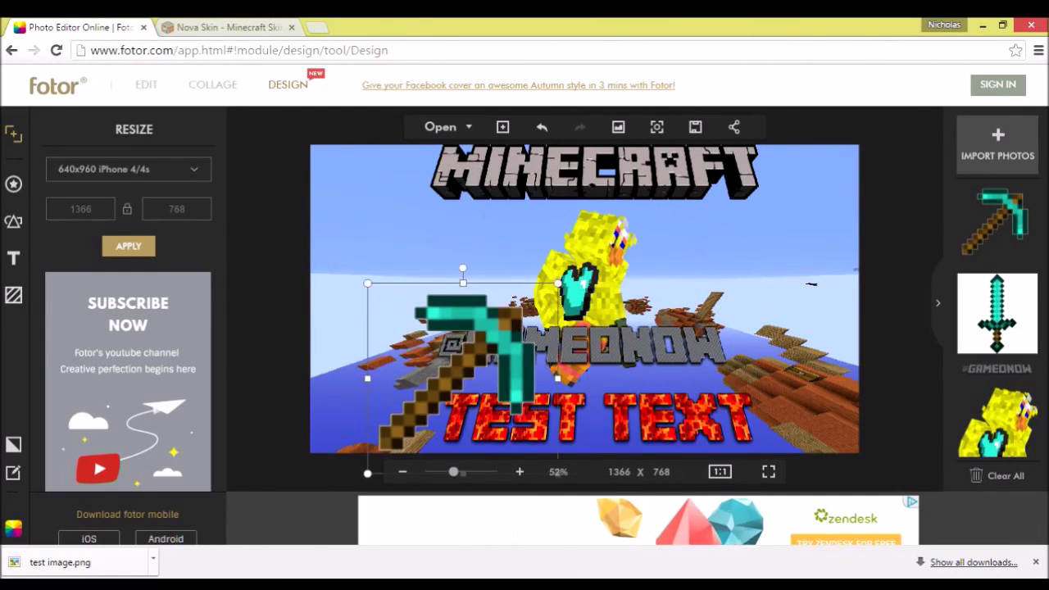
drag(419, 403, 367, 206)
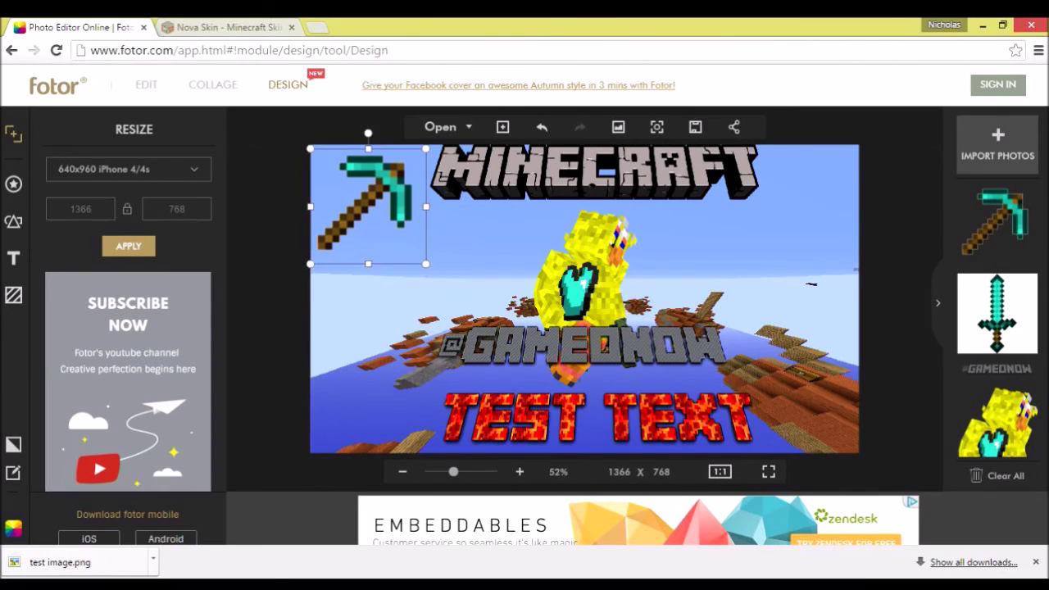
click(585, 279)
click(787, 246)
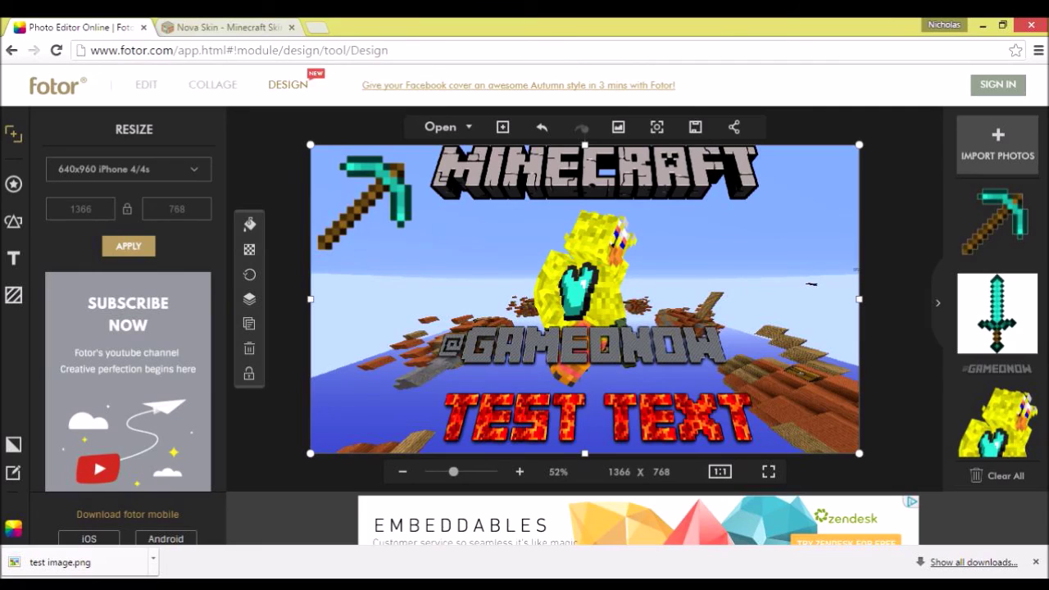